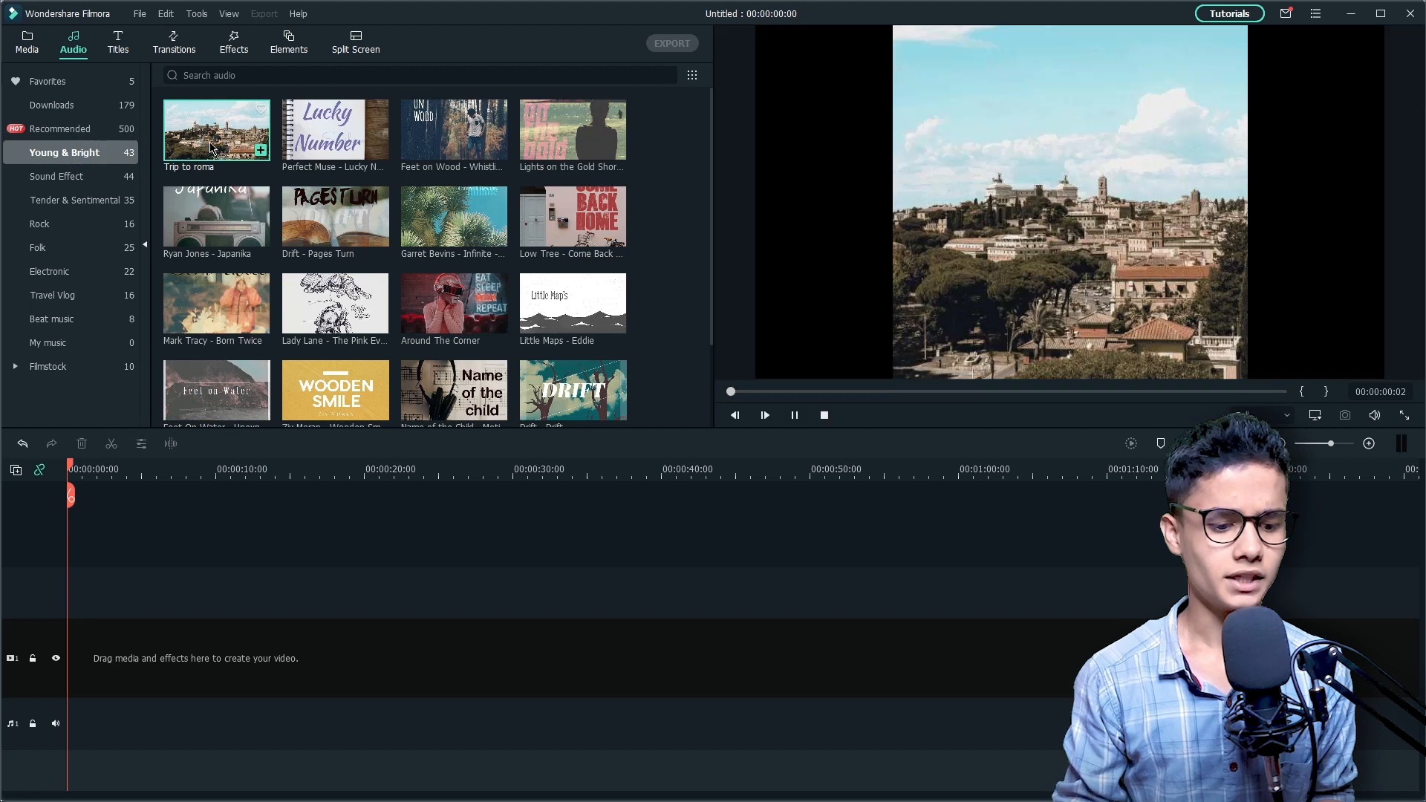
# Step: Add the Trip to roma music at the start of the audio track and cut off everything after 00:00:10:04
pyautogui.moveTo(127, 389); pyautogui.dragTo(104, 721)
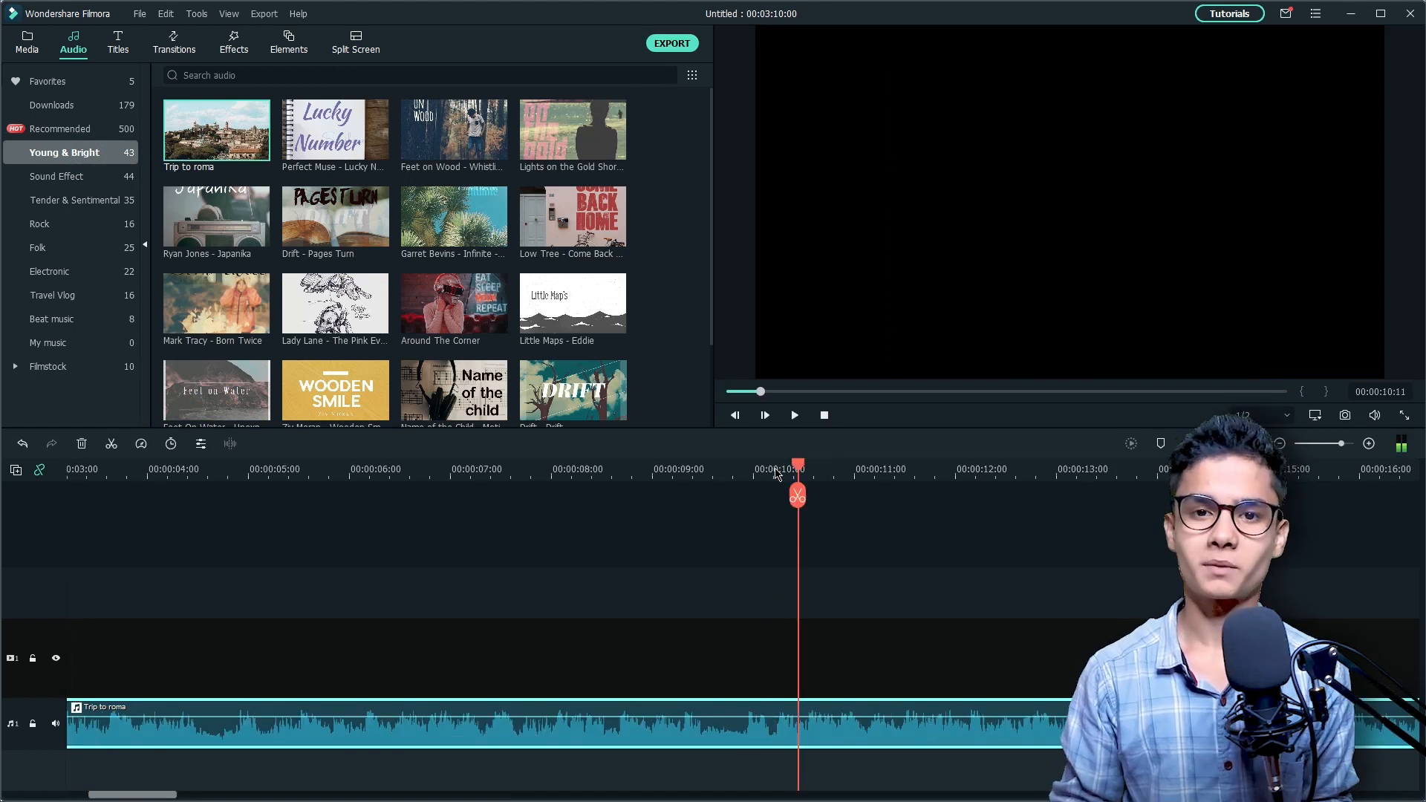
pyautogui.moveTo(795, 466); pyautogui.dragTo(769, 466)
pyautogui.click(769, 495)
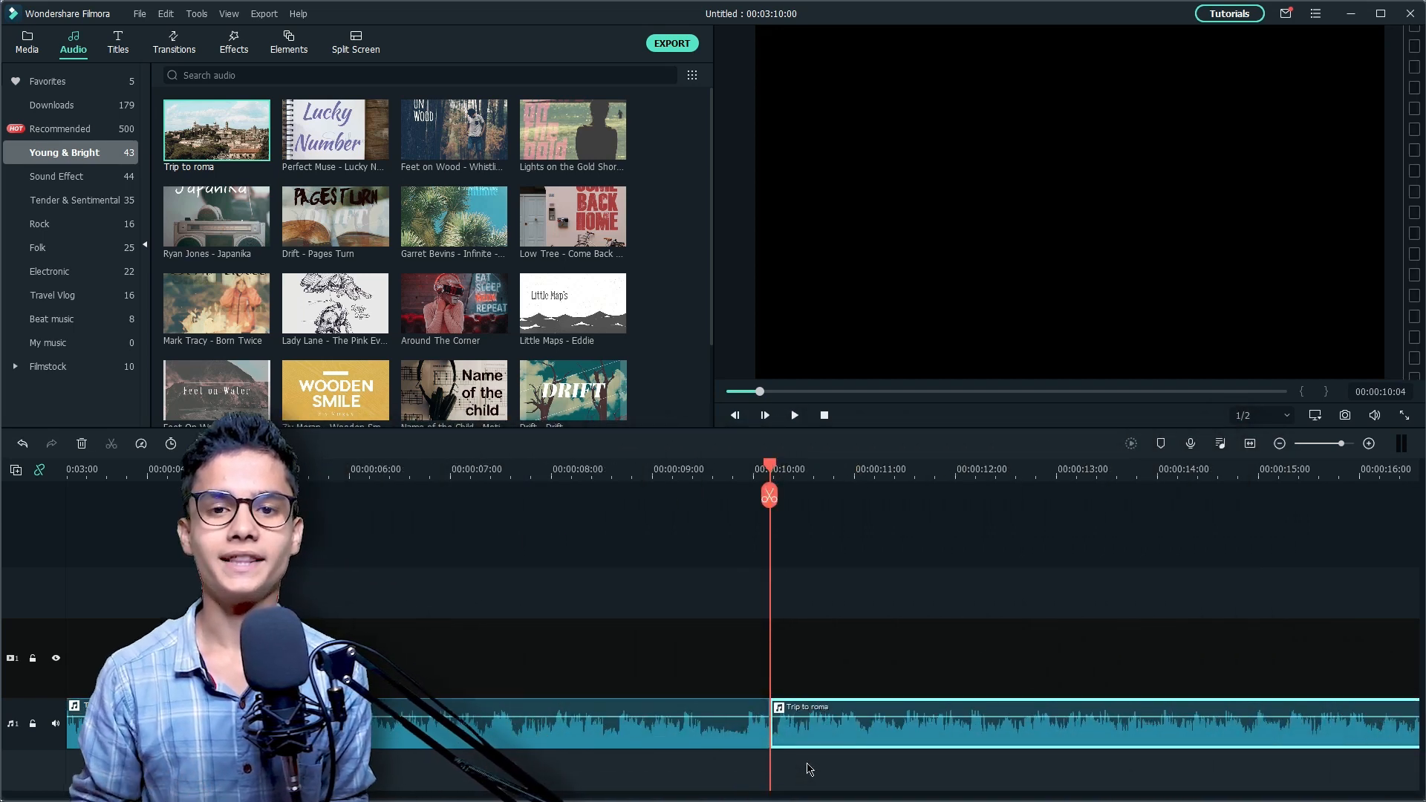
pyautogui.press('Delete')
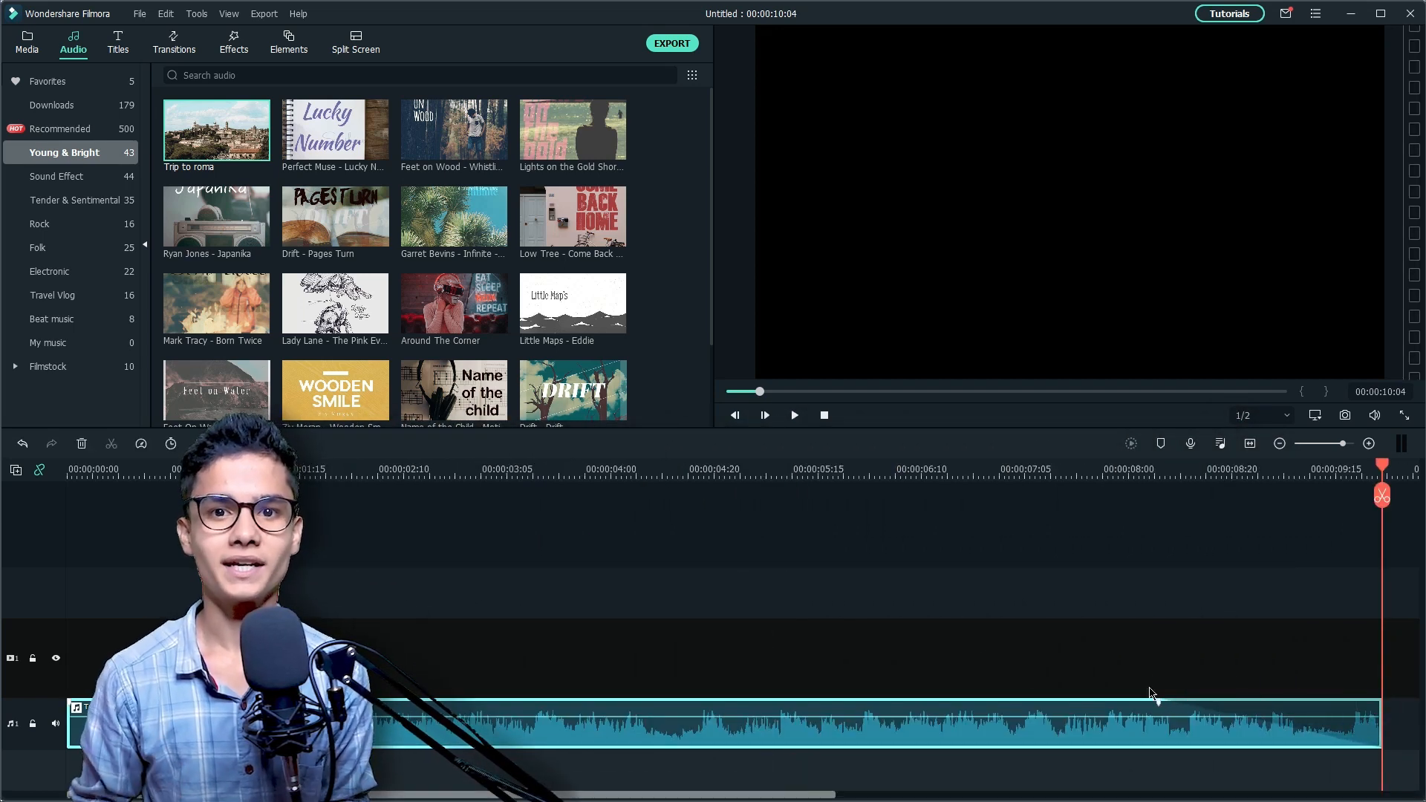
# Step: Place the imported Video clip at the start of the video track above the music
pyautogui.click(1155, 469)
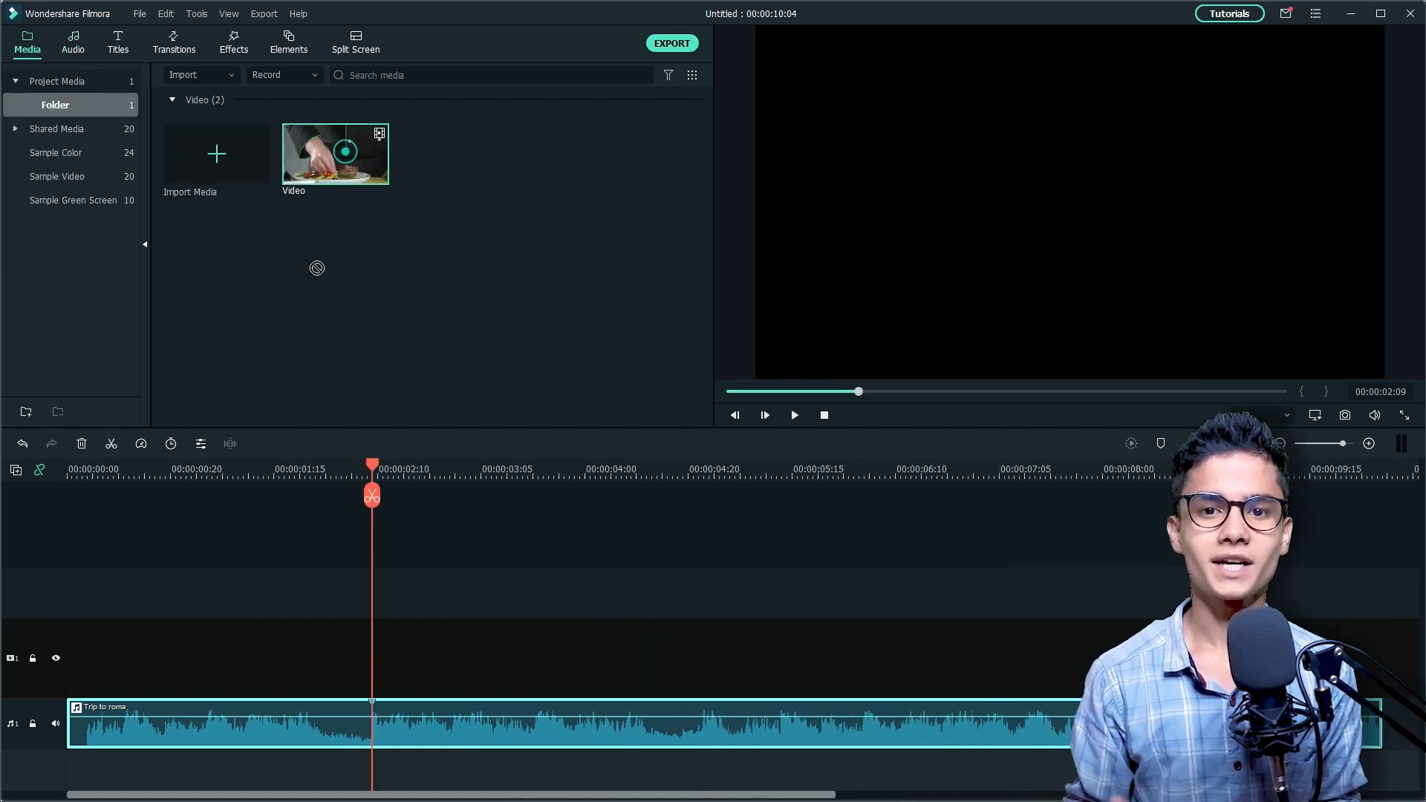
pyautogui.moveTo(335, 153); pyautogui.dragTo(72, 654)
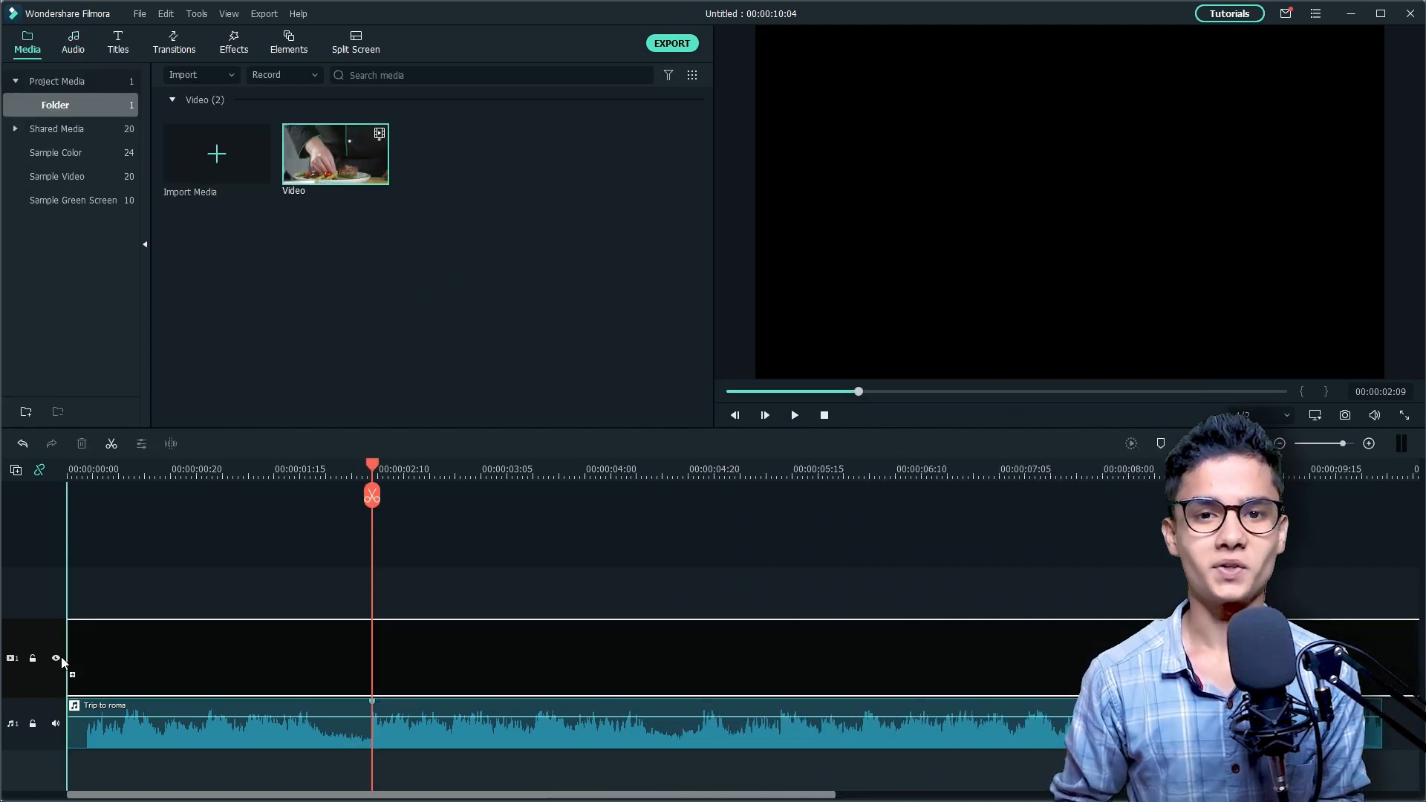
pyautogui.click(774, 434)
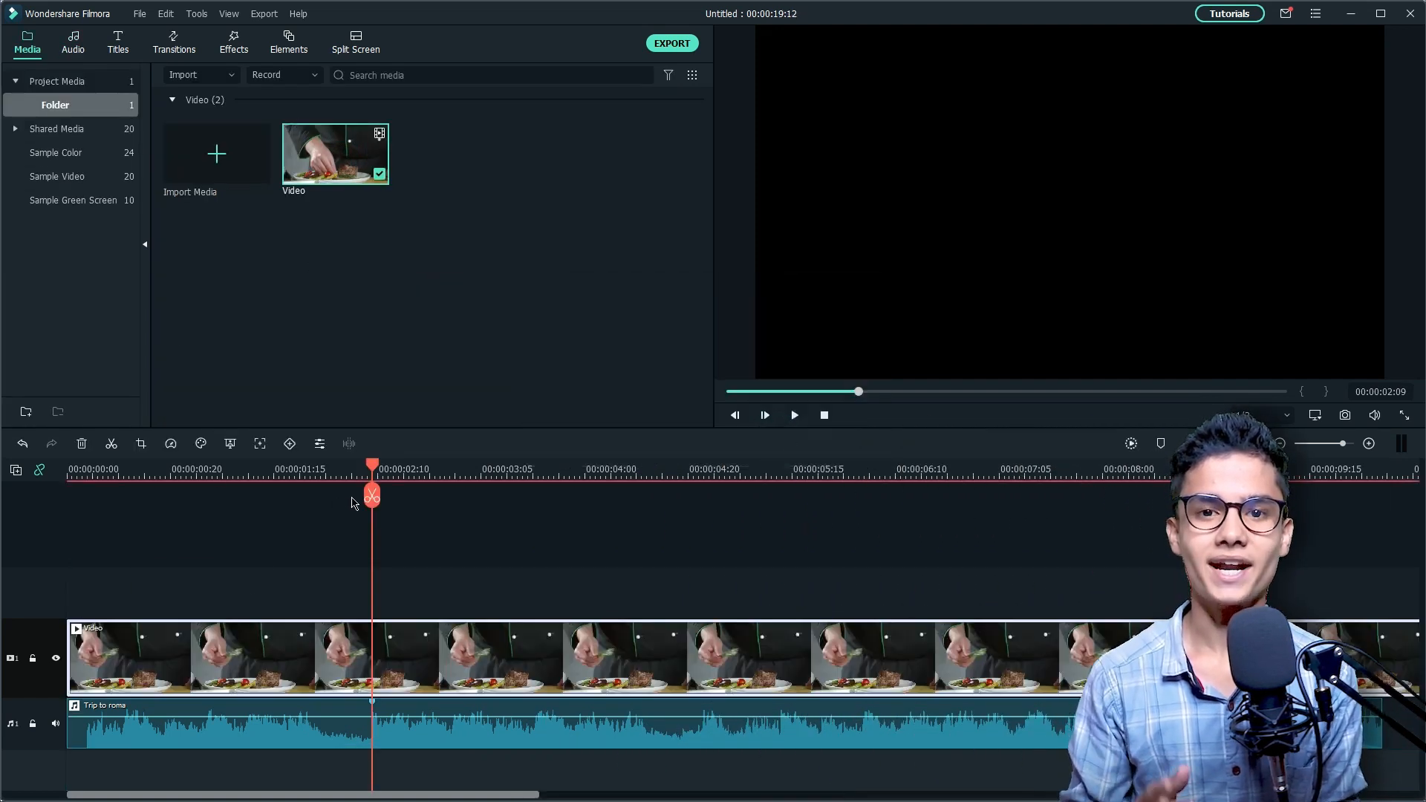
# Step: Preview the Title 2 template and place it above the beginning of the video clip
pyautogui.click(121, 46)
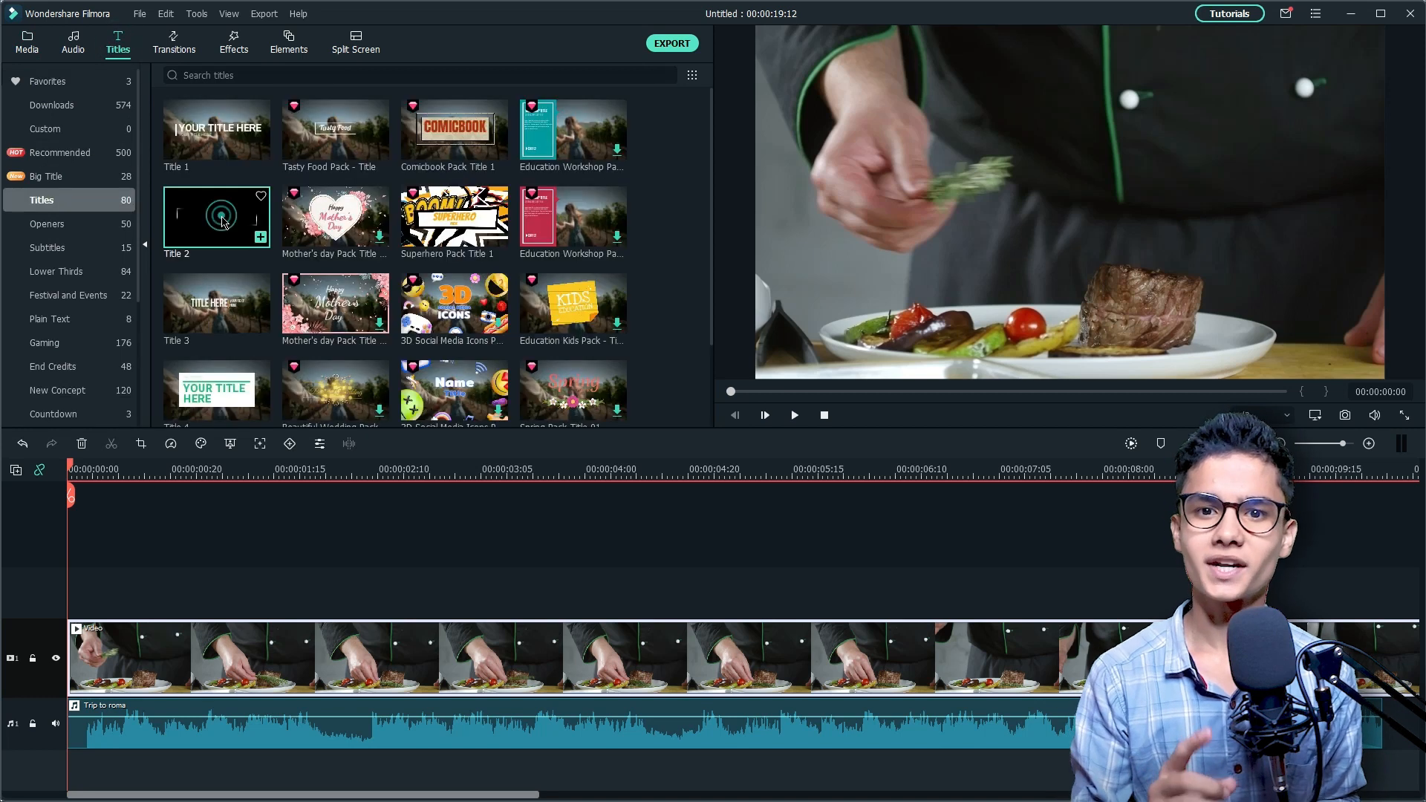
pyautogui.click(223, 223)
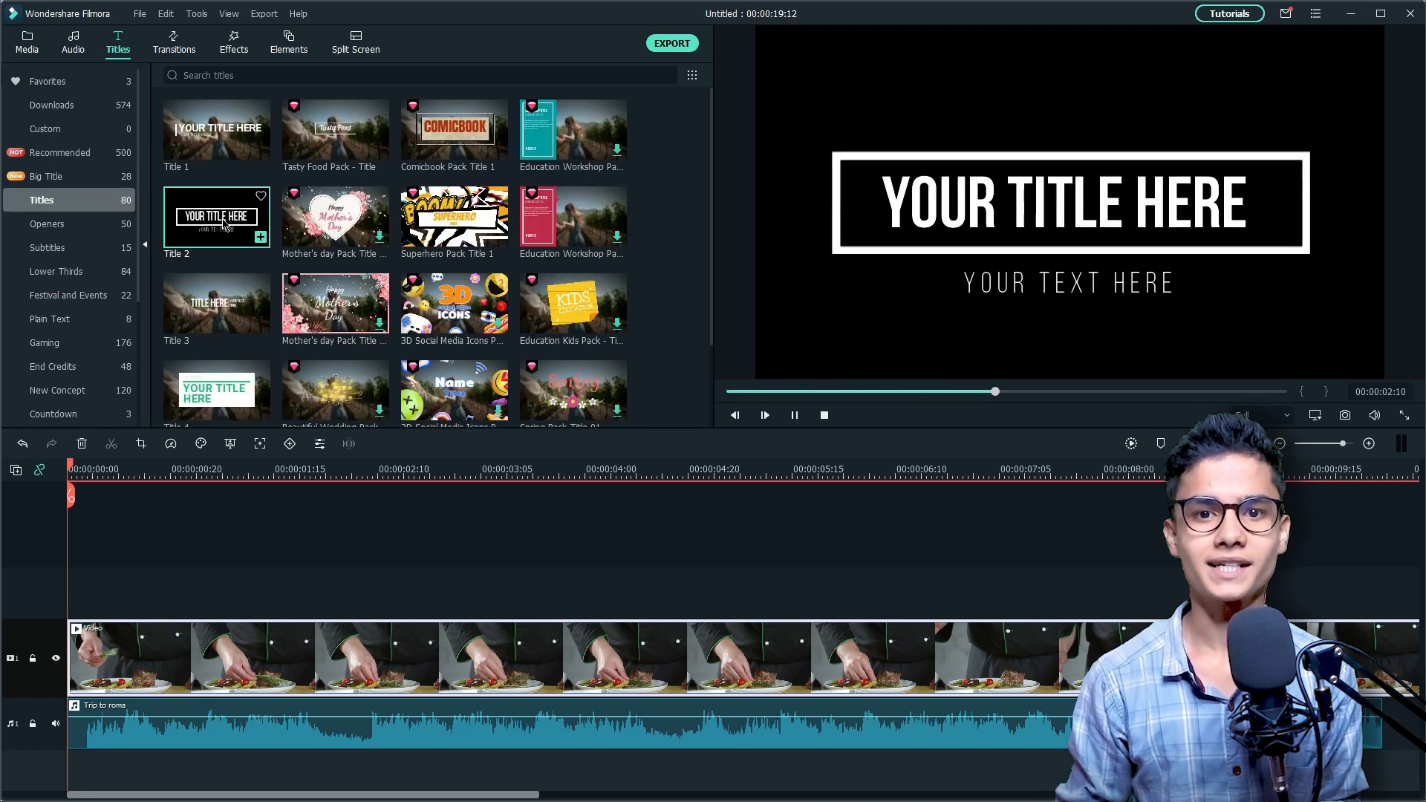
pyautogui.moveTo(225, 223); pyautogui.dragTo(74, 590)
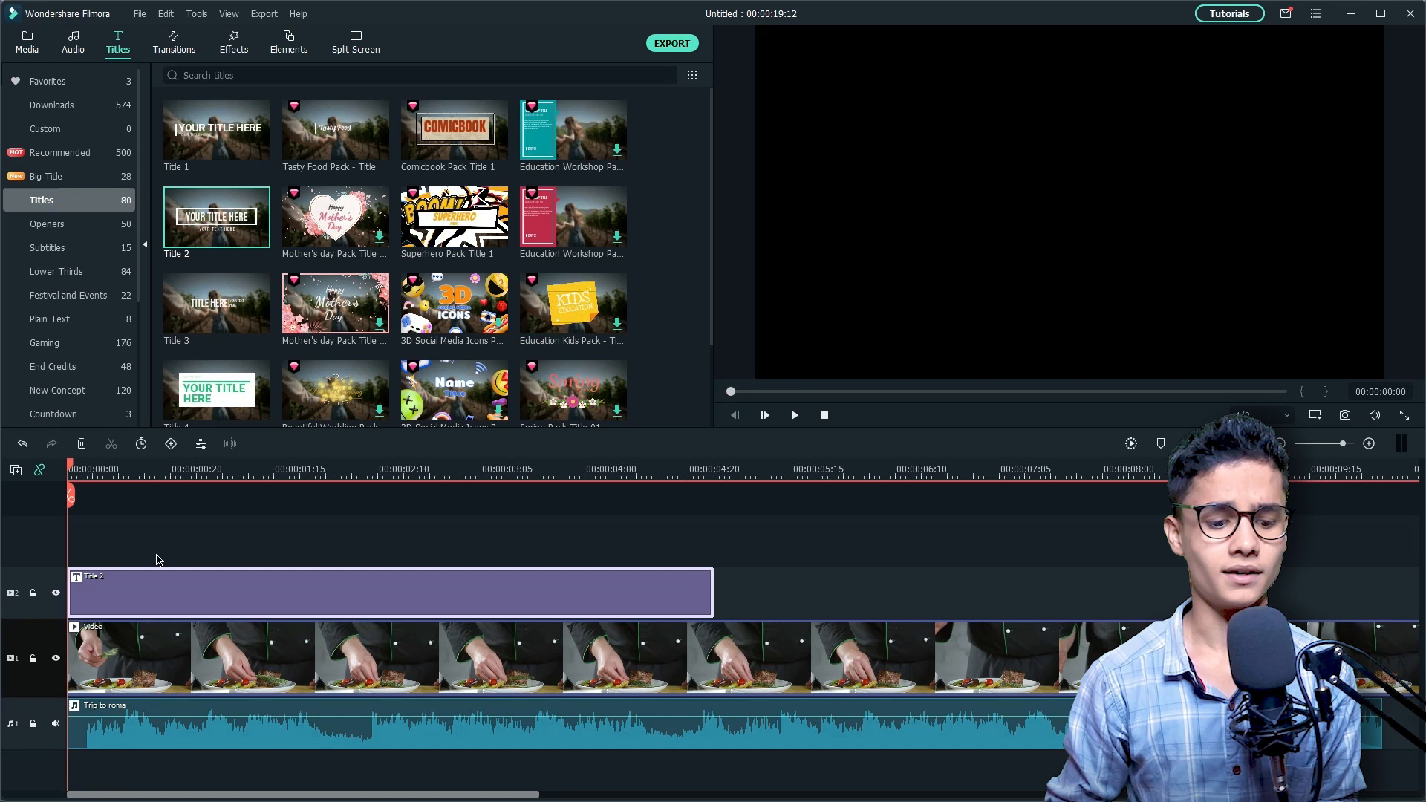
# Step: Open the Title 2 clip in the advanced text editor with the playhead at about 00:00:03:12
pyautogui.click(475, 474)
pyautogui.moveTo(481, 496); pyautogui.dragTo(522, 496)
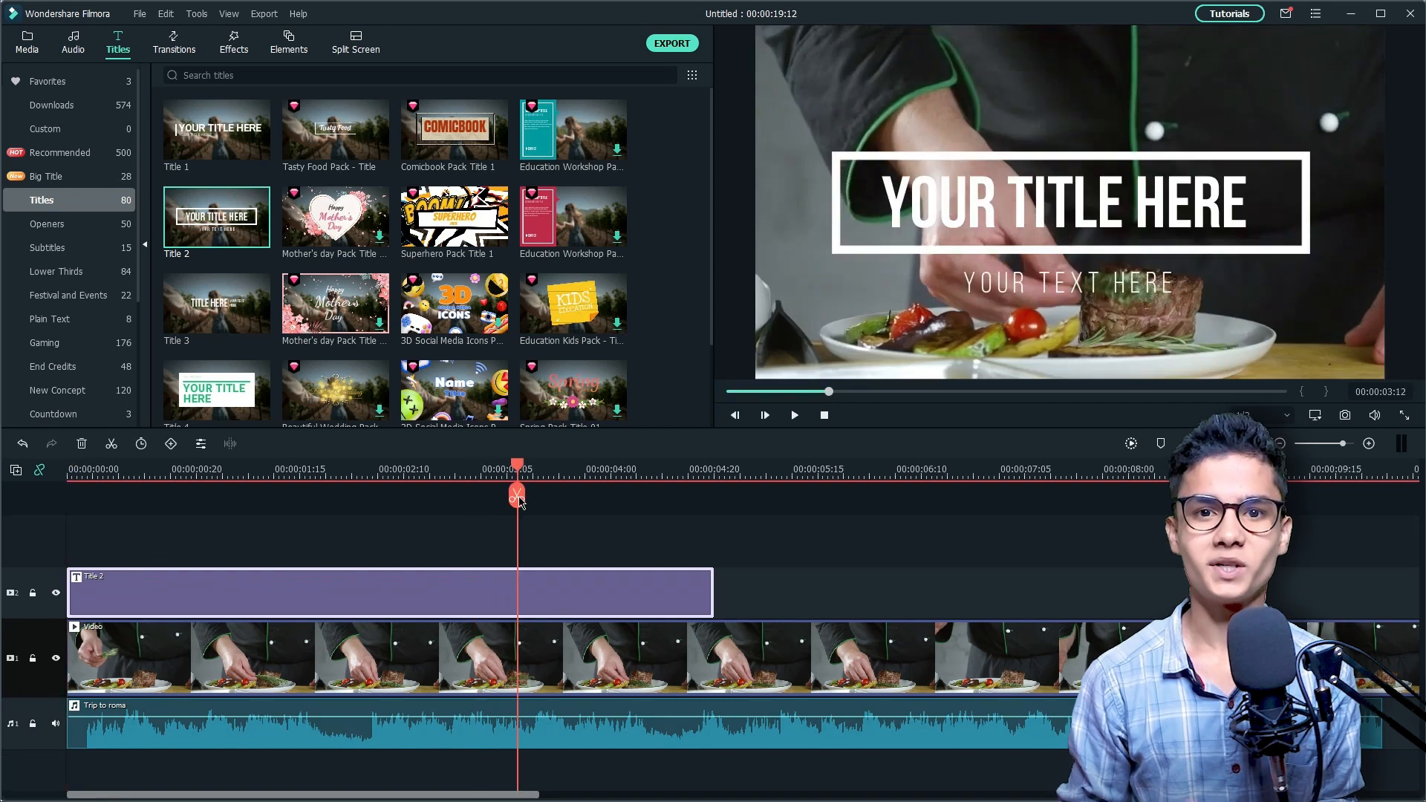
pyautogui.doubleClick(525, 587)
pyautogui.click(611, 418)
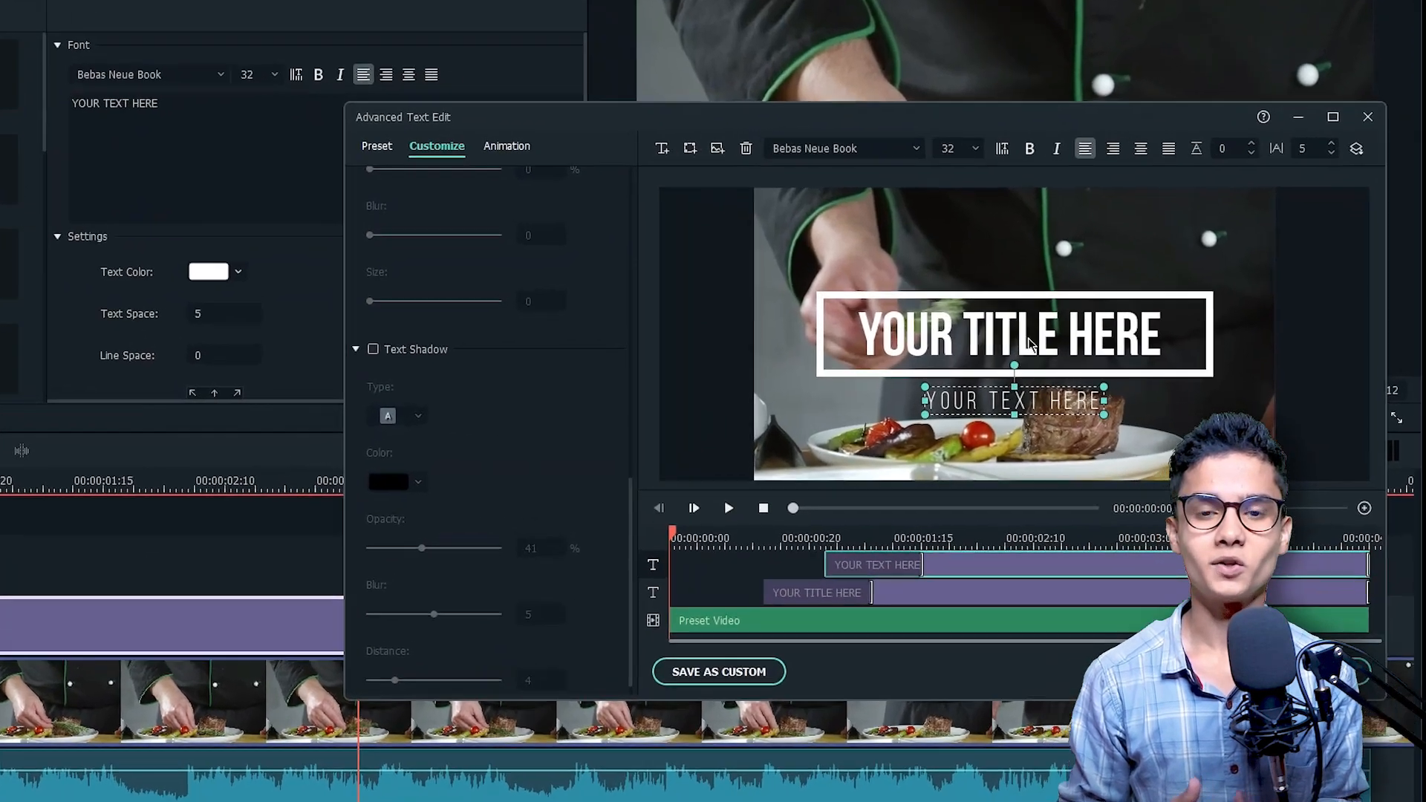
# Step: Replace the main title text with PERFECT STEAK AT HOME and set its font size to 62
pyautogui.click(1094, 349)
pyautogui.doubleClick(951, 328)
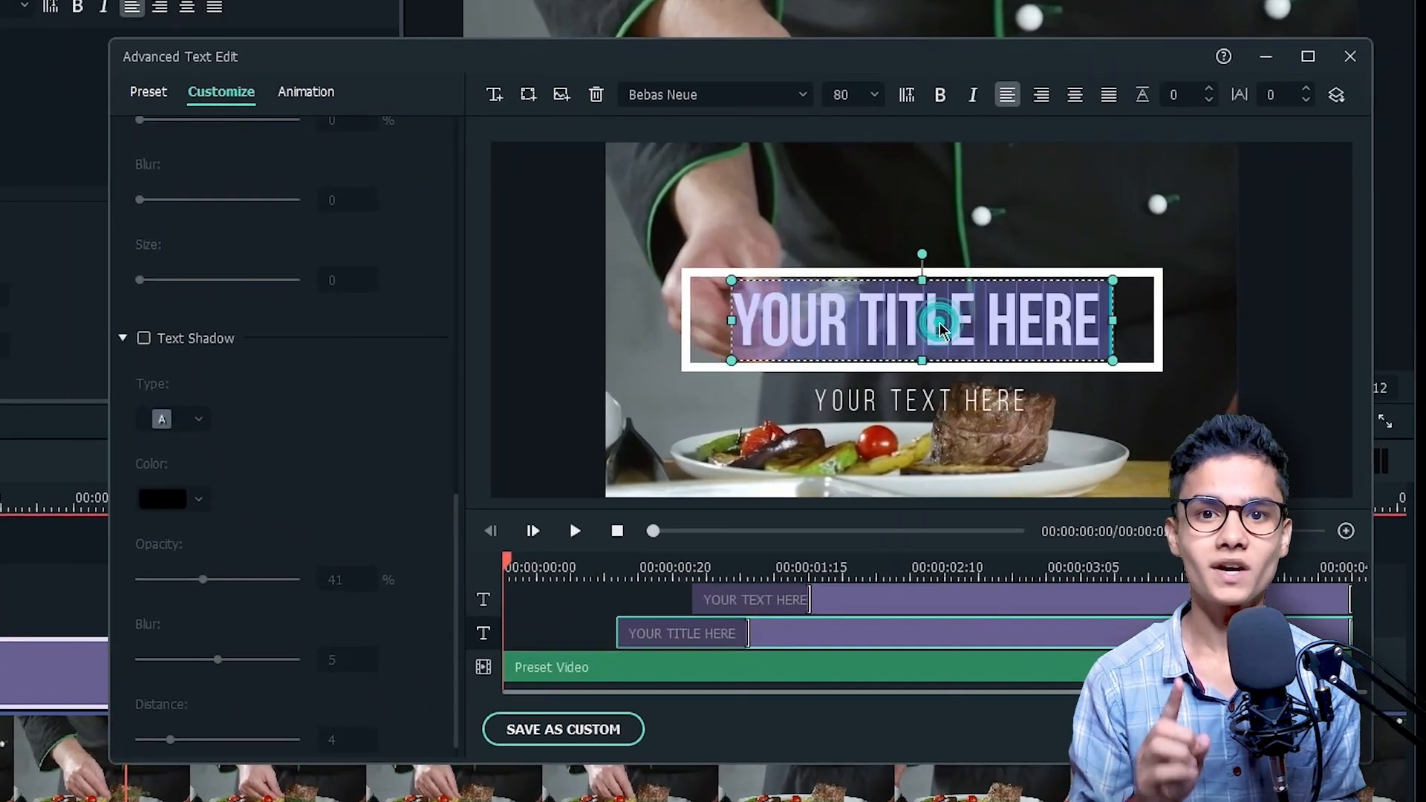
pyautogui.scroll(10, 405, 334)
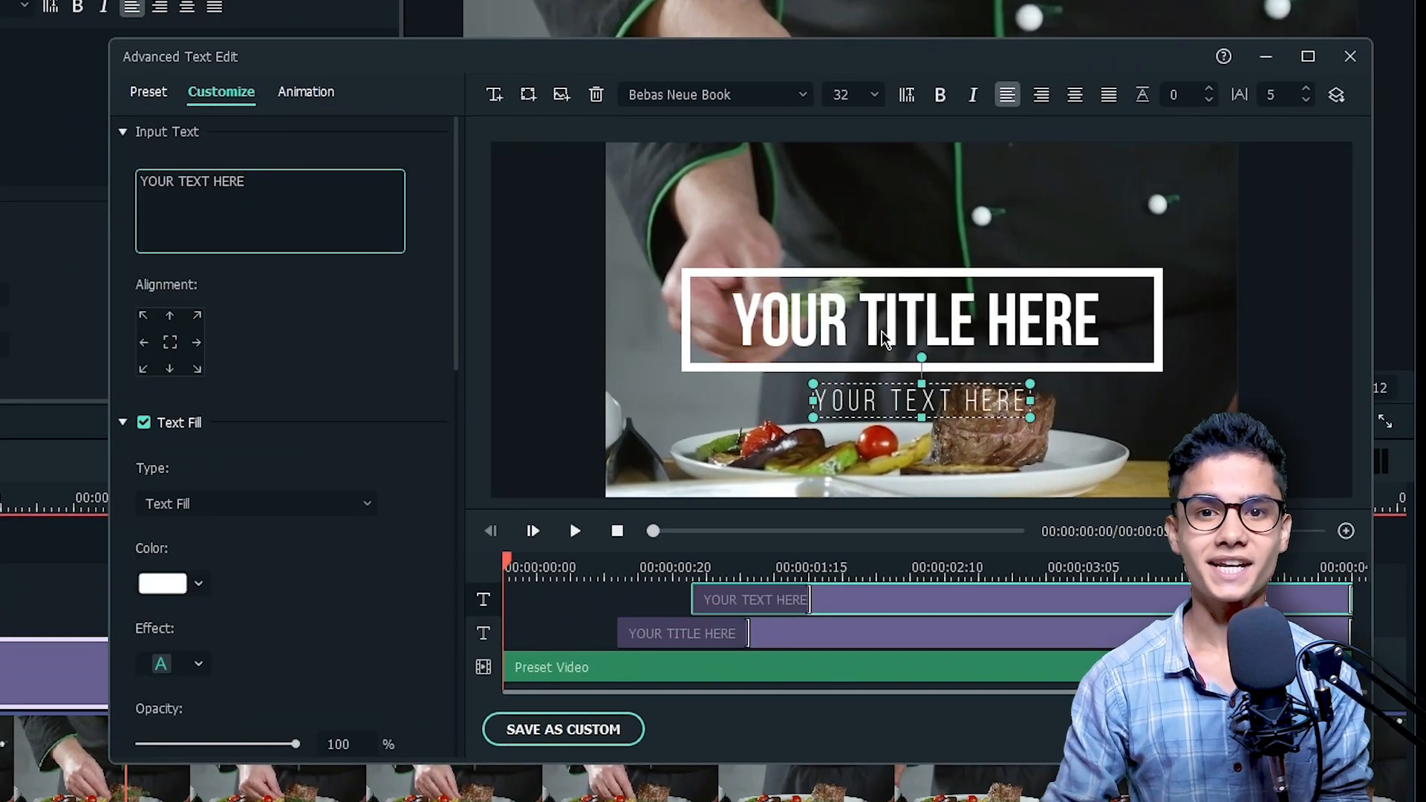
pyautogui.doubleClick(883, 337)
pyautogui.write('PERFECT STEAK AT HOME')
pyautogui.doubleClick(850, 91)
pyautogui.write('62')
pyautogui.click(416, 579)
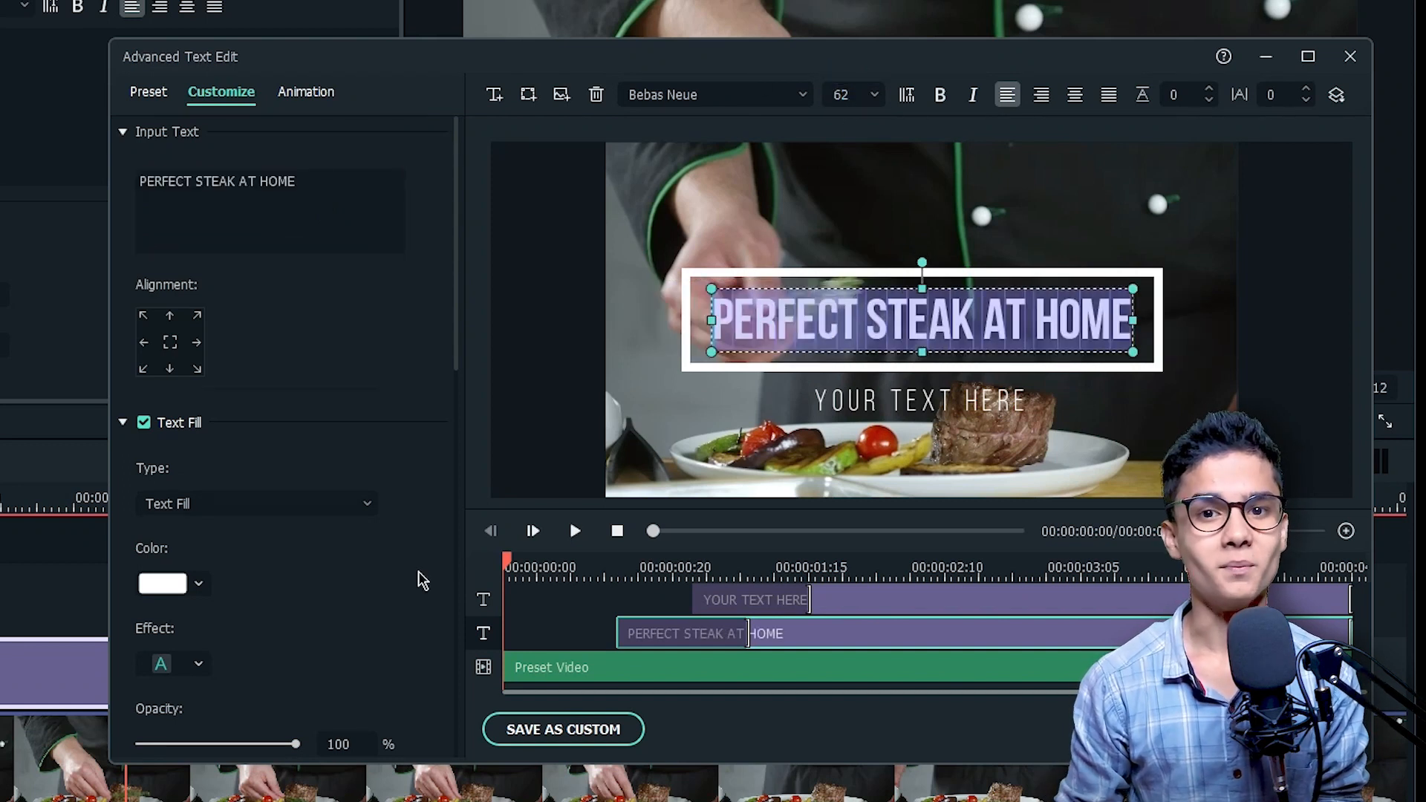
# Step: Enable a text shadow on the main title line and set the shadow opacity to about 40%
pyautogui.scroll(-3, 416, 579)
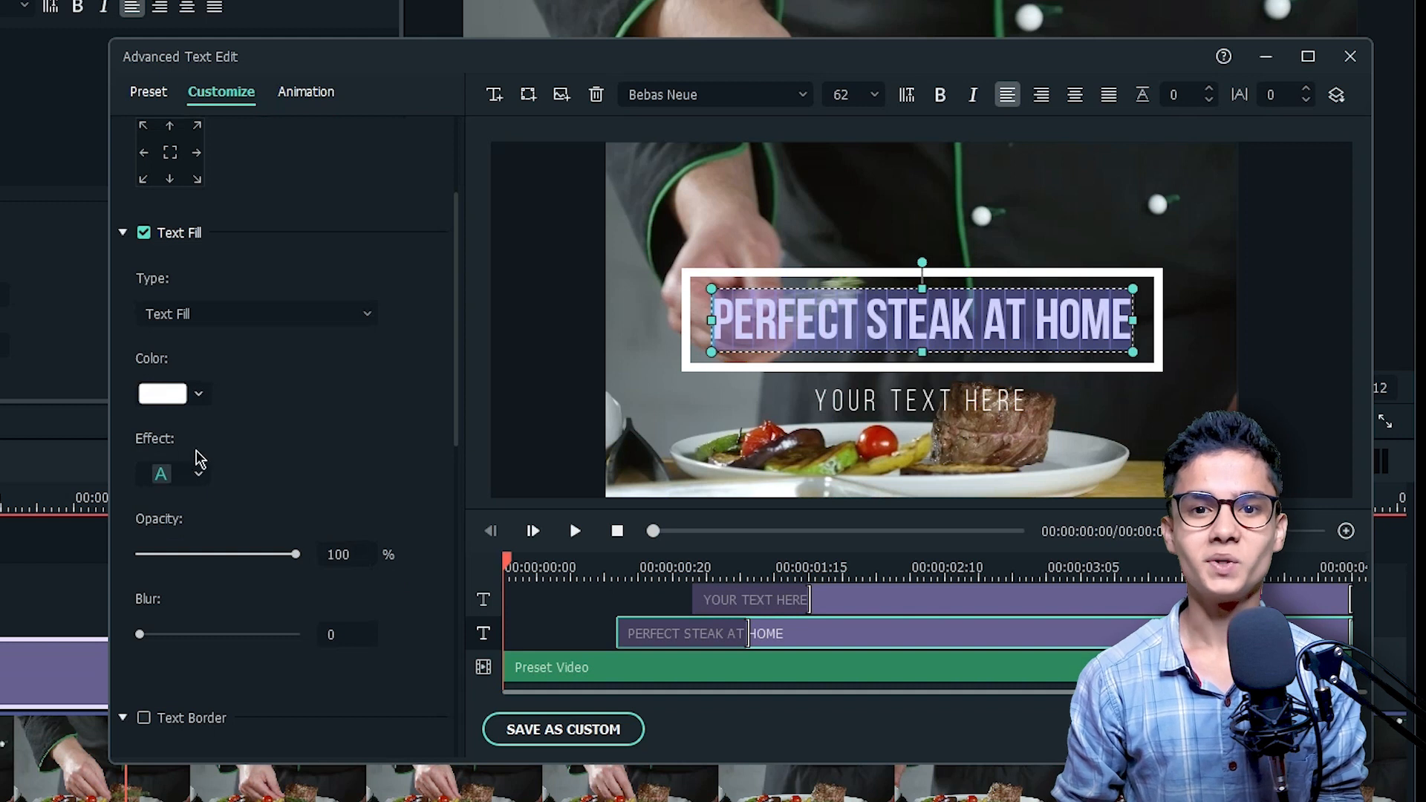
pyautogui.scroll(-5, 445, 524)
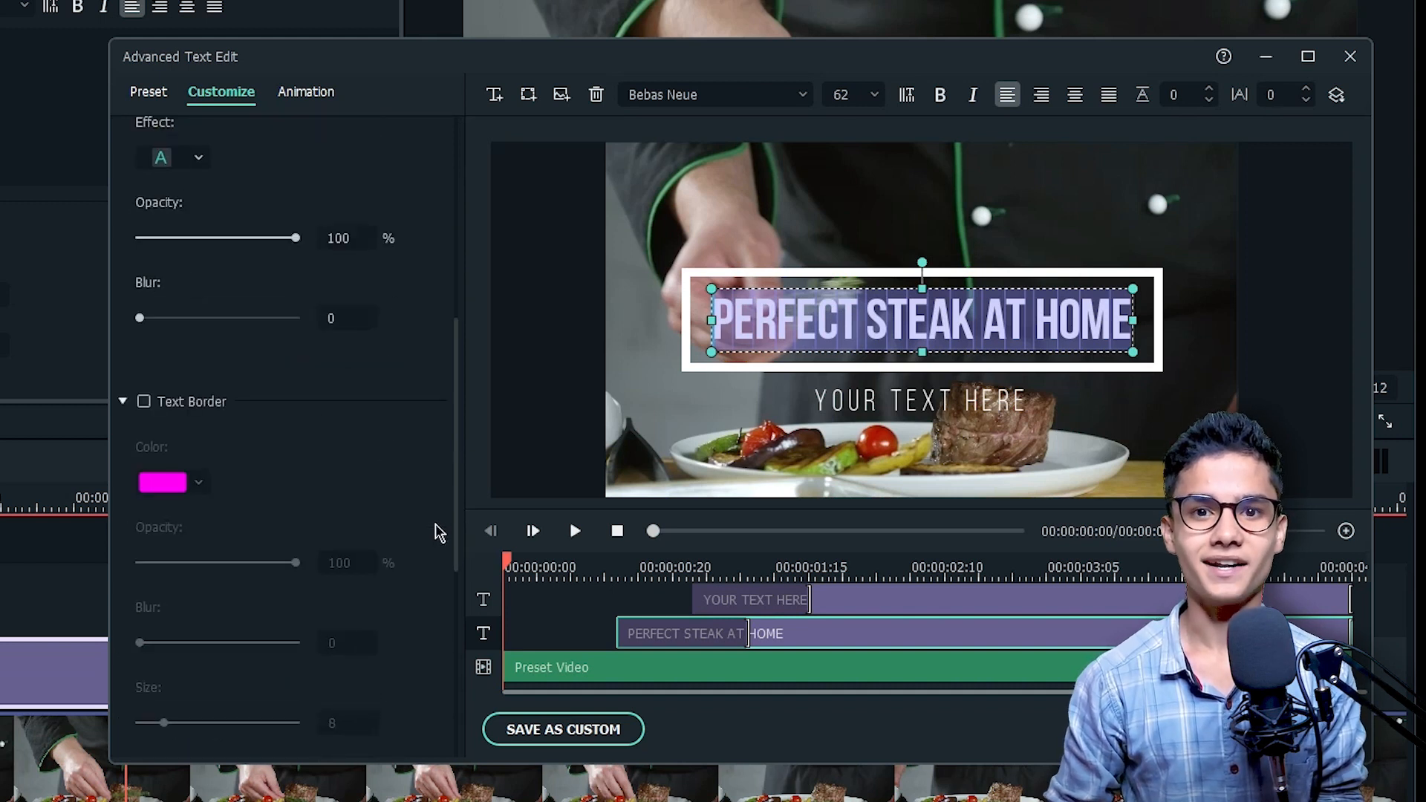
pyautogui.scroll(-3, 439, 533)
pyautogui.click(145, 591)
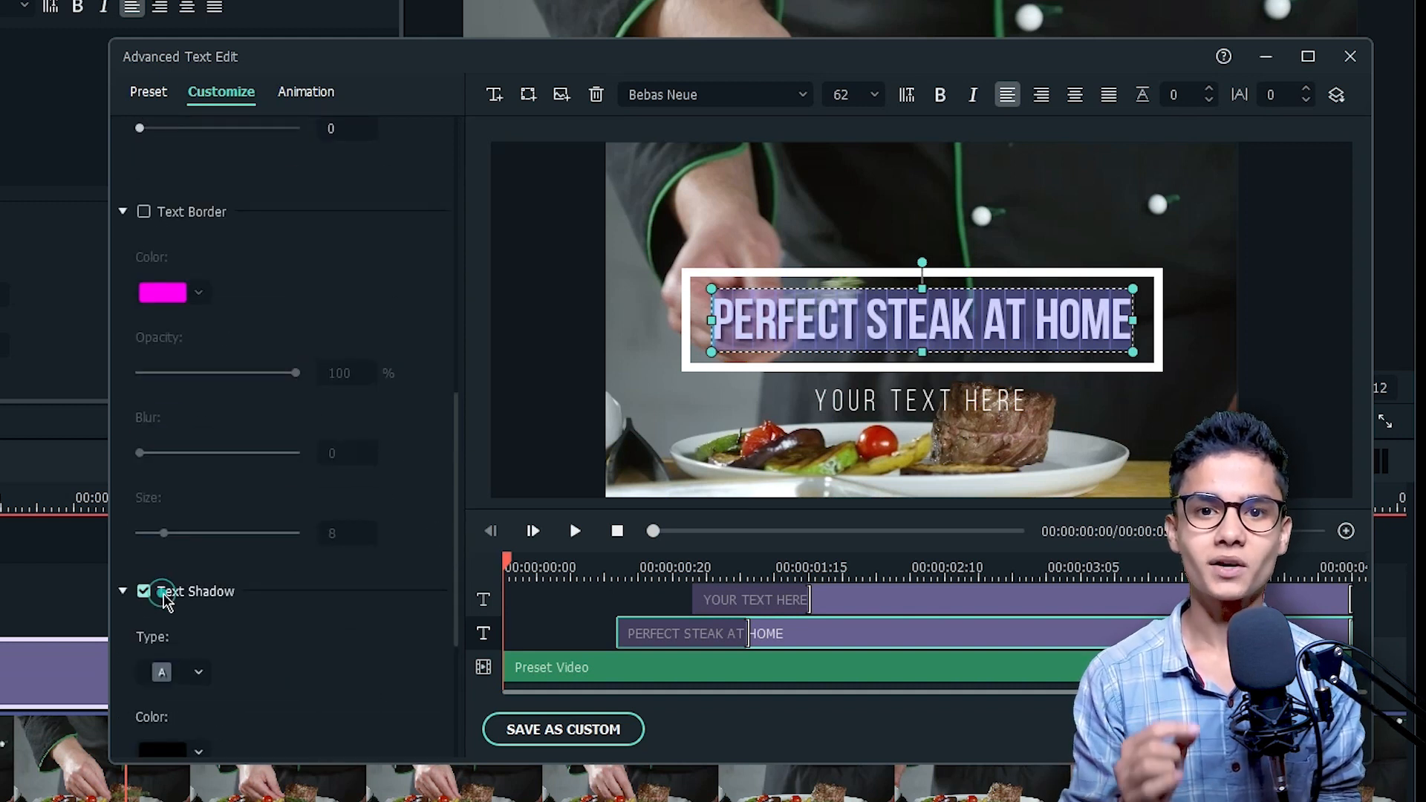
pyautogui.scroll(-3, 312, 654)
pyautogui.moveTo(298, 646); pyautogui.dragTo(193, 657)
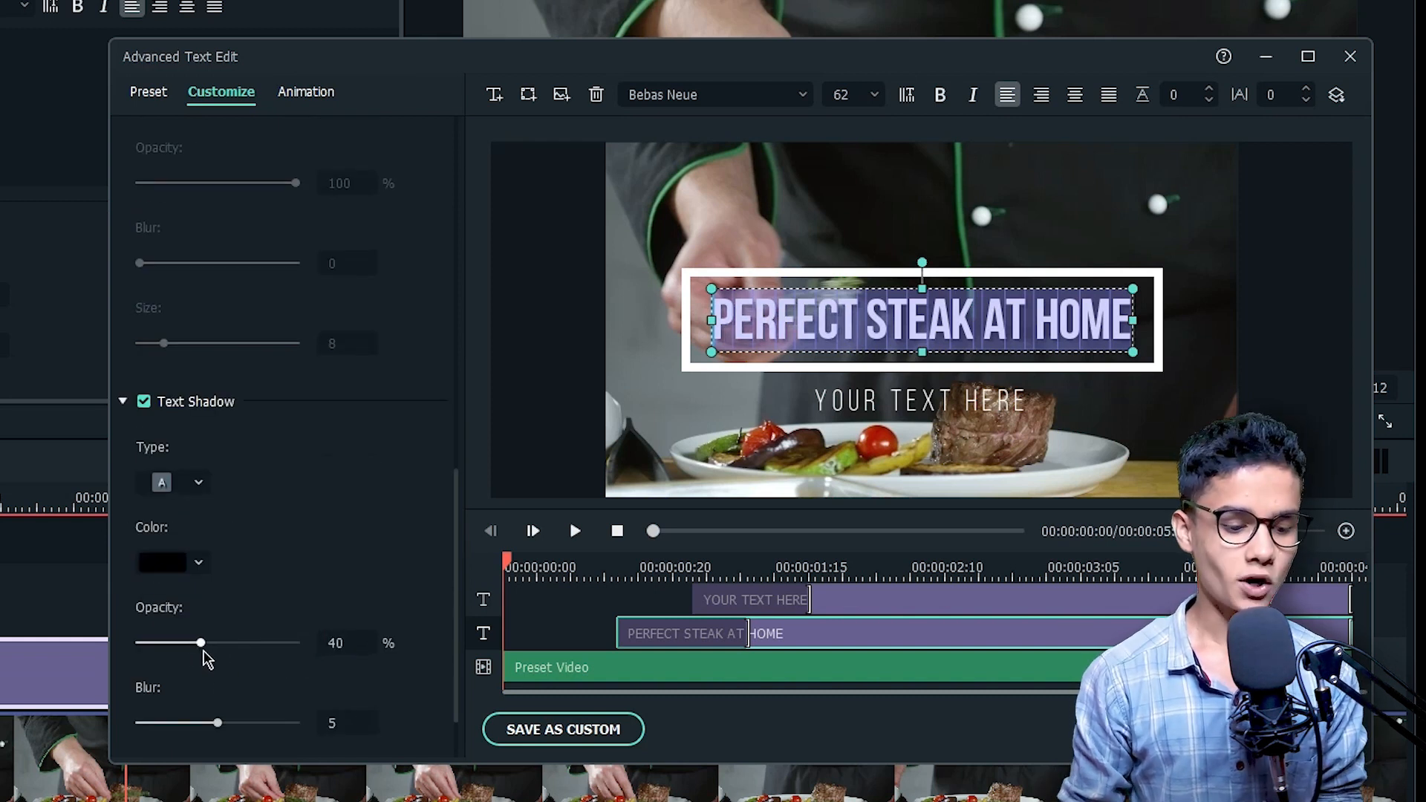
# Step: Replace the placeholder text below the main title with DETAILED RECIPE
pyautogui.click(888, 609)
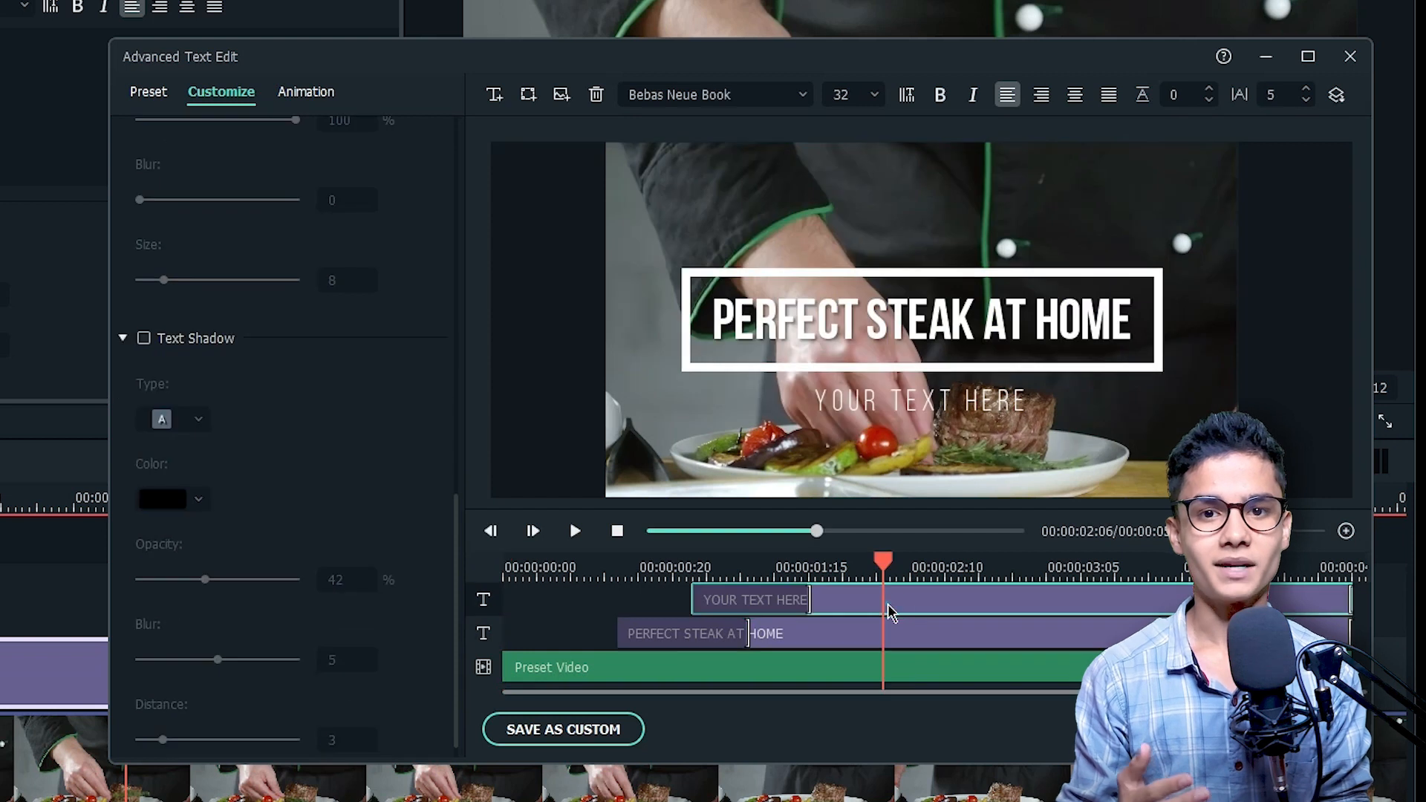
pyautogui.scroll(10, 254, 228)
pyautogui.tripleClick(286, 210)
pyautogui.write('D')
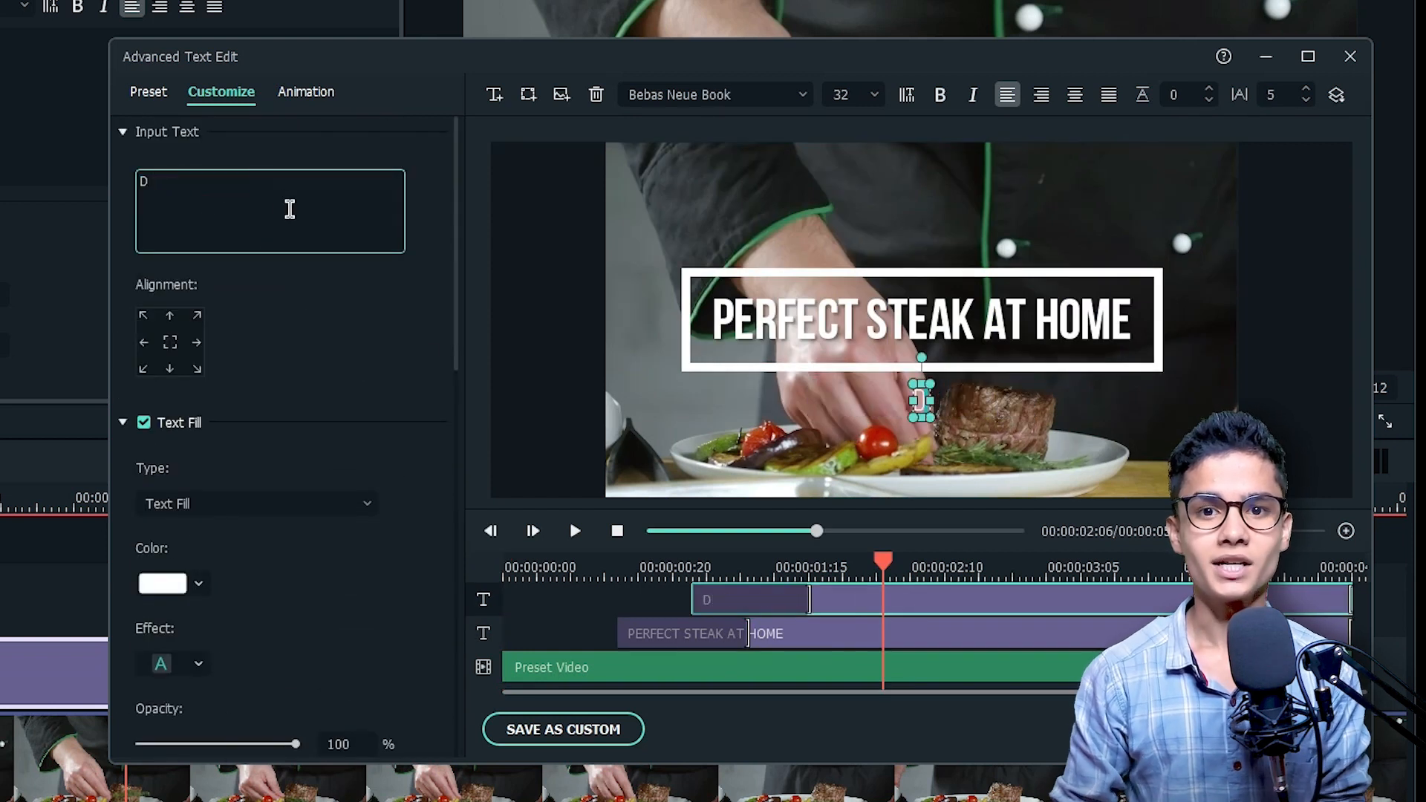
pyautogui.write('ETAILED RECIPE')
# Step: Enable a text shadow on the DETAILED RECIPE line and slightly reduce the shadow distance
pyautogui.scroll(-10, 420, 475)
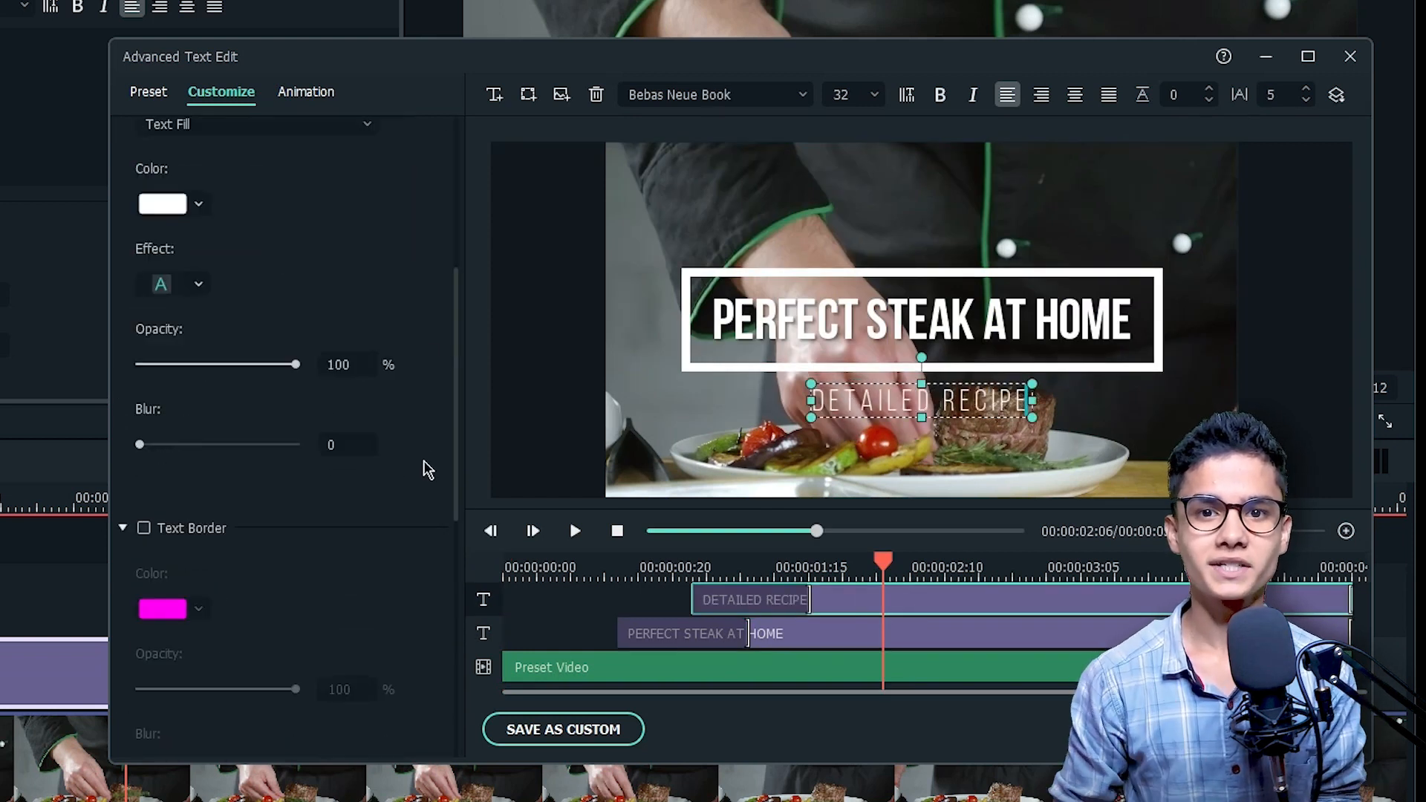
pyautogui.scroll(-1, 410, 481)
pyautogui.click(144, 314)
pyautogui.moveTo(168, 717); pyautogui.dragTo(158, 719)
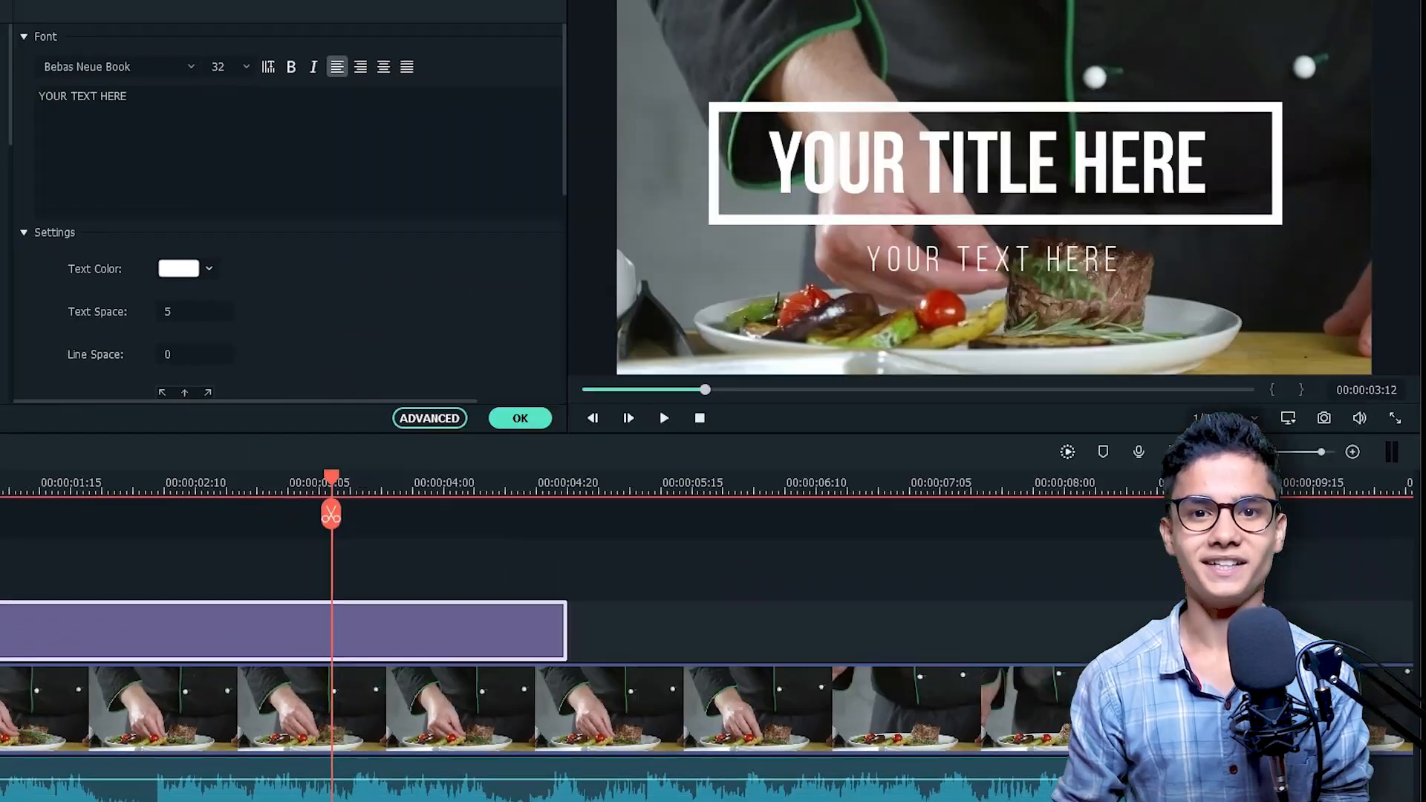
# Step: Shorten the title clip to end at about 00:00:04:19 and accept the title edits
pyautogui.moveTo(711, 587); pyautogui.dragTo(682, 585)
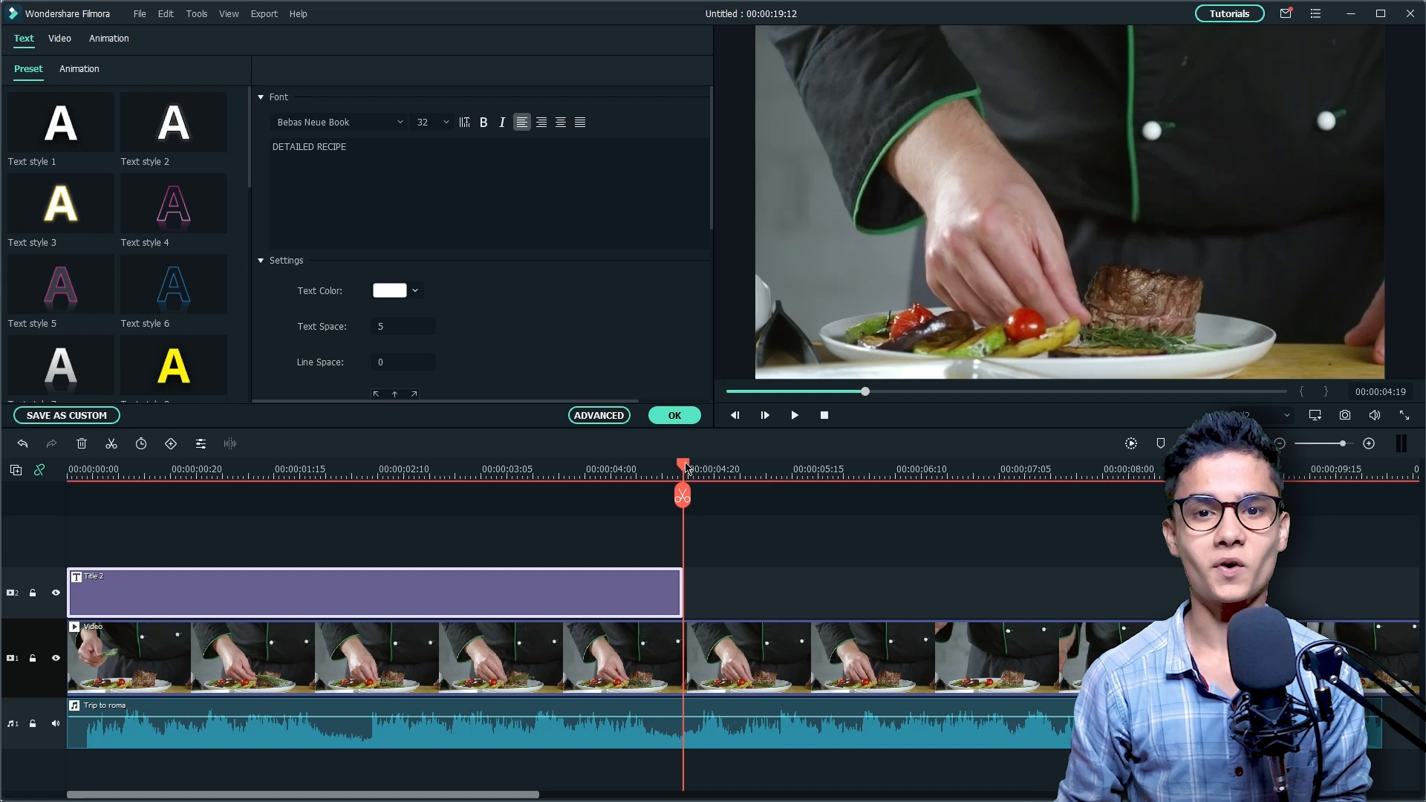
pyautogui.moveTo(686, 468); pyautogui.dragTo(663, 467)
pyautogui.click(664, 588)
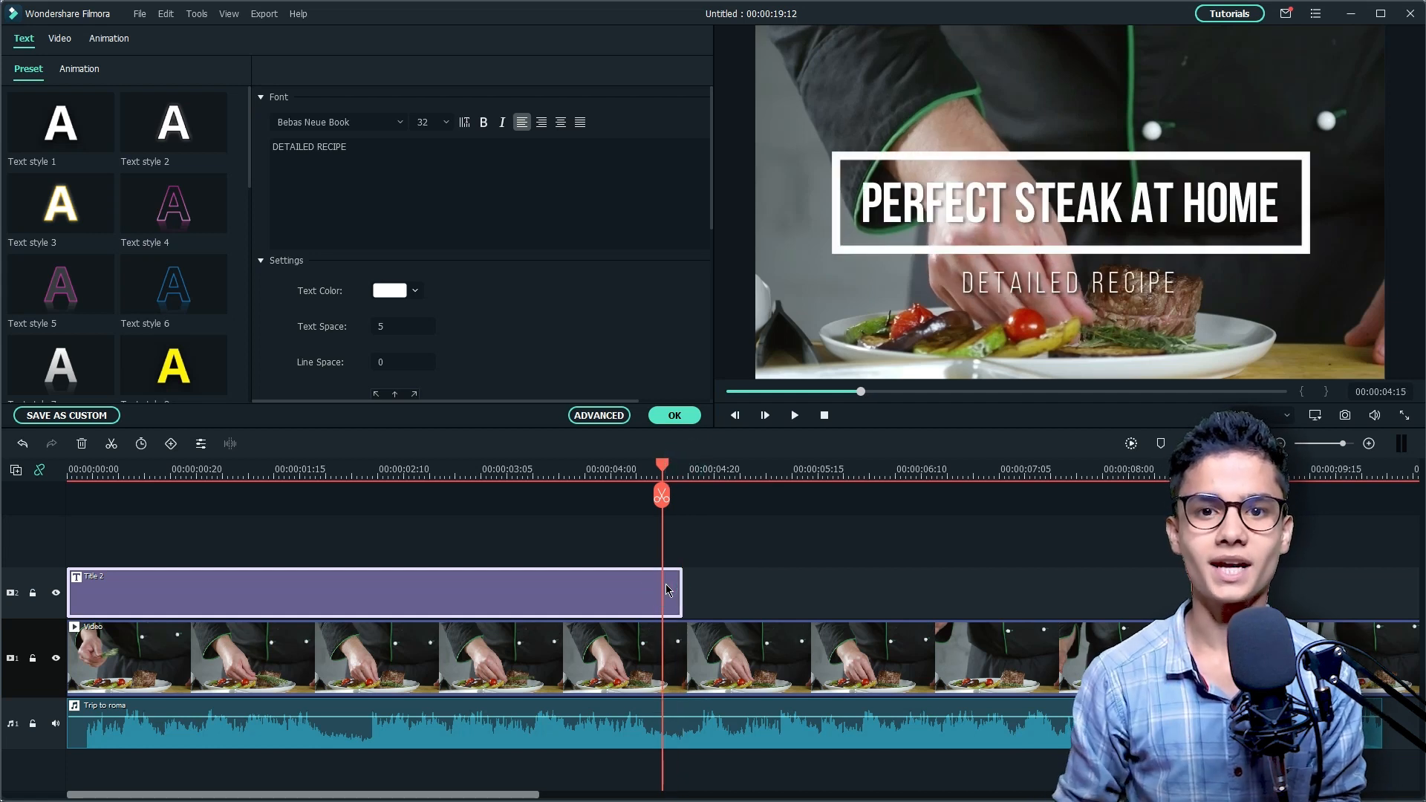
pyautogui.click(676, 419)
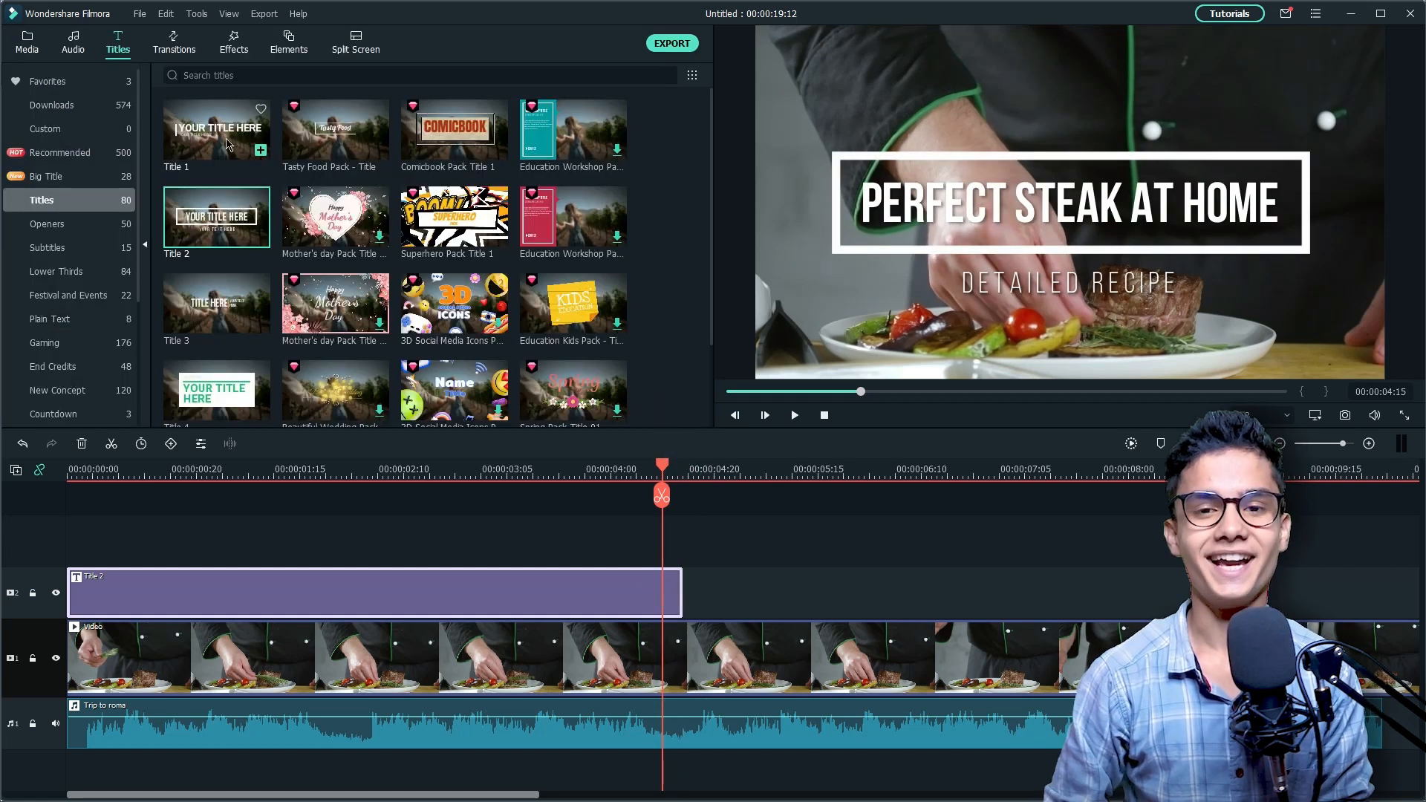
# Step: Apply the Dissolve transition to the end of the title clip and shorten the transition
pyautogui.click(176, 41)
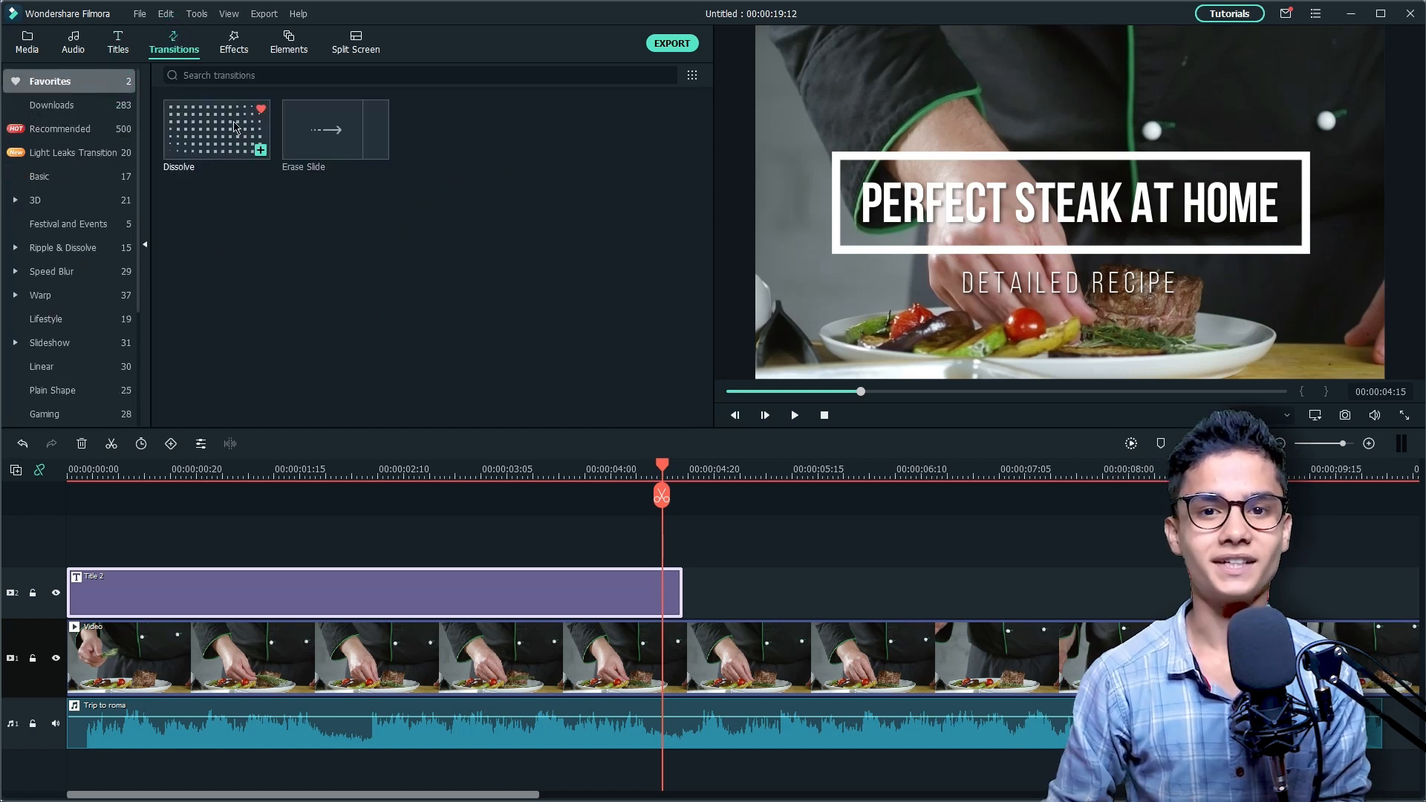
pyautogui.moveTo(218, 127); pyautogui.dragTo(473, 594)
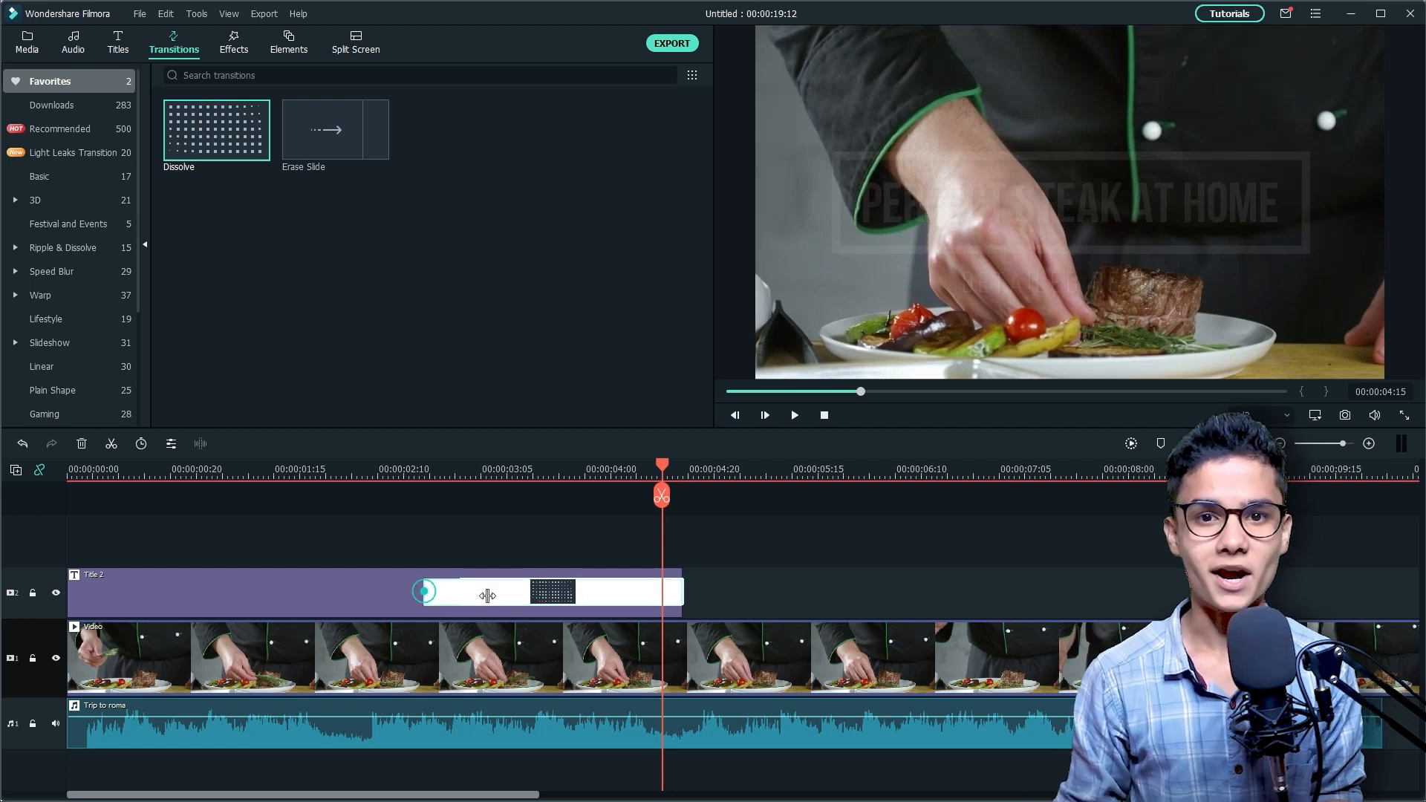
pyautogui.moveTo(624, 607); pyautogui.dragTo(626, 606)
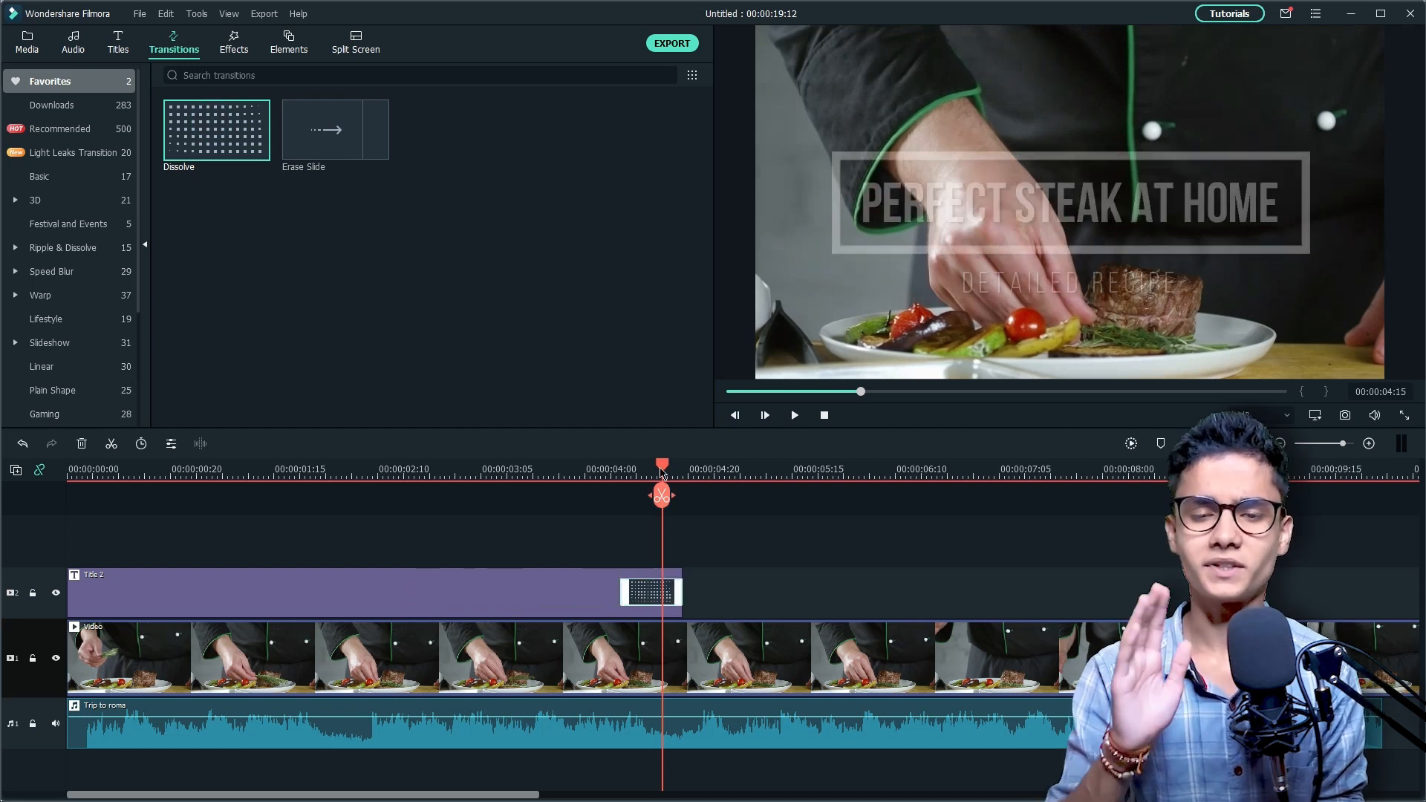
# Step: Split the video clip at 00:00:04:19, where the title clip ends
pyautogui.moveTo(661, 471); pyautogui.dragTo(693, 498)
pyautogui.click(686, 495)
pyautogui.click(709, 660)
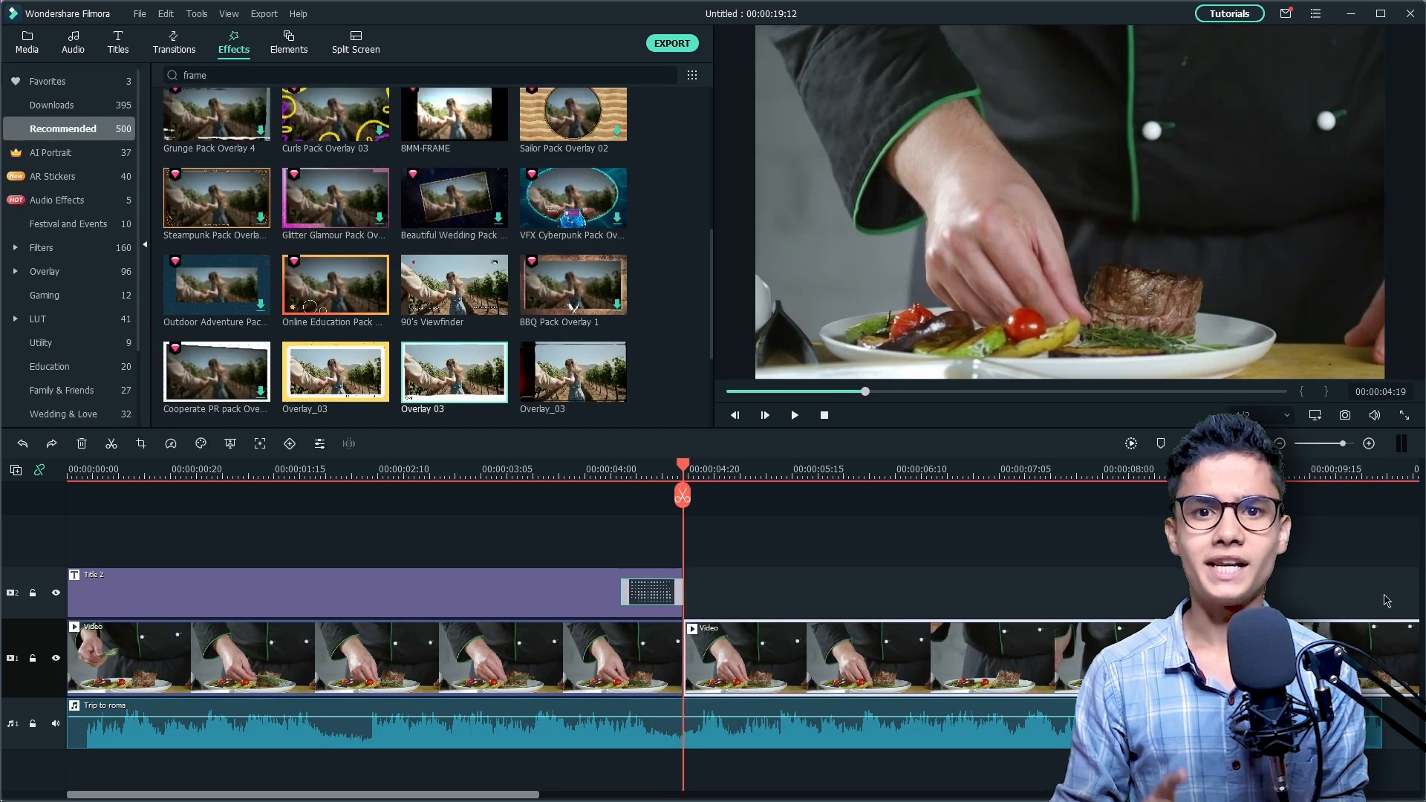
# Step: Split the second video segment at 00:00:10:04 and delete the remaining footage after it
pyautogui.click(1379, 470)
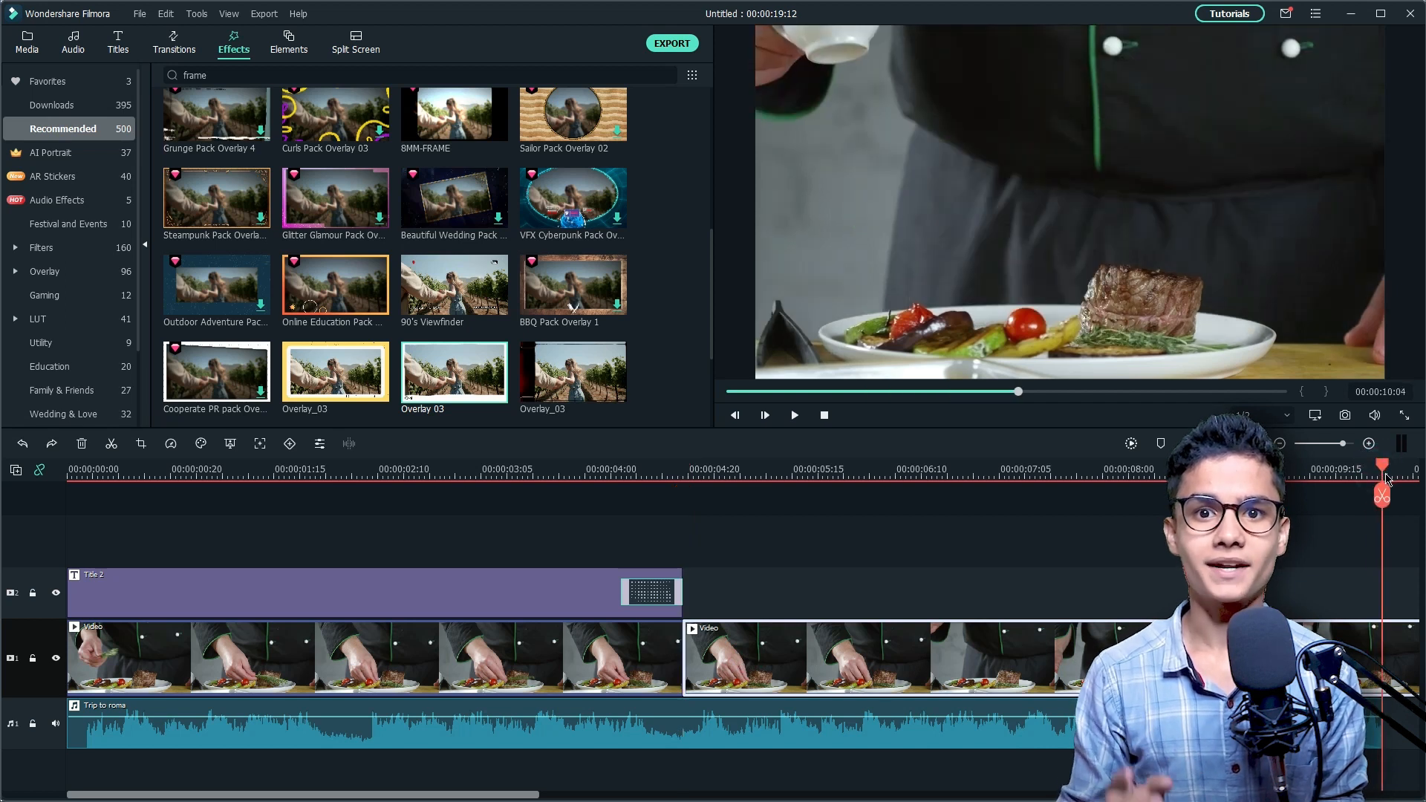
pyautogui.click(1383, 497)
pyautogui.press('Delete')
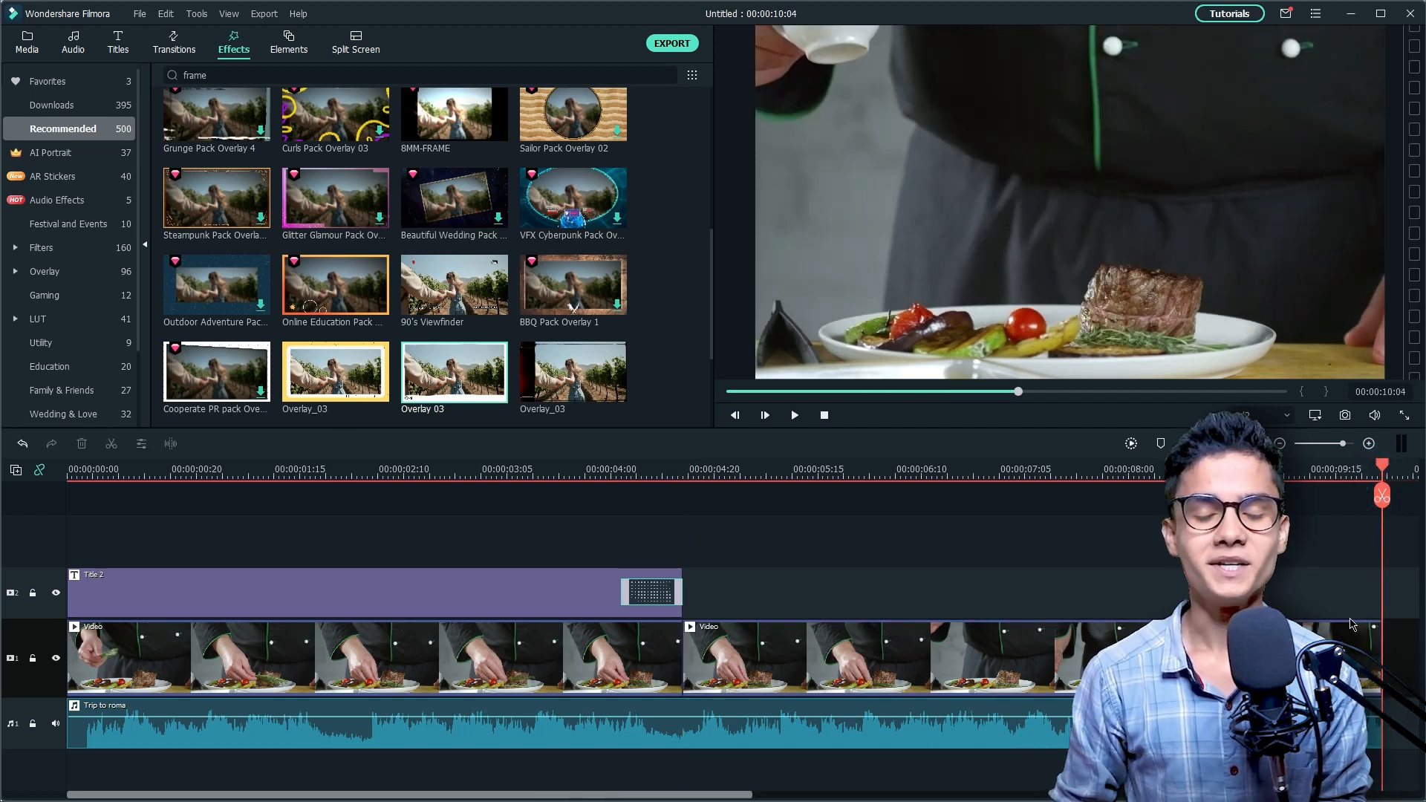
# Step: Move the second video segment up to the title's track, starting at 00:00:04:19
pyautogui.moveTo(1381, 557); pyautogui.dragTo(684, 557)
pyautogui.click(729, 680)
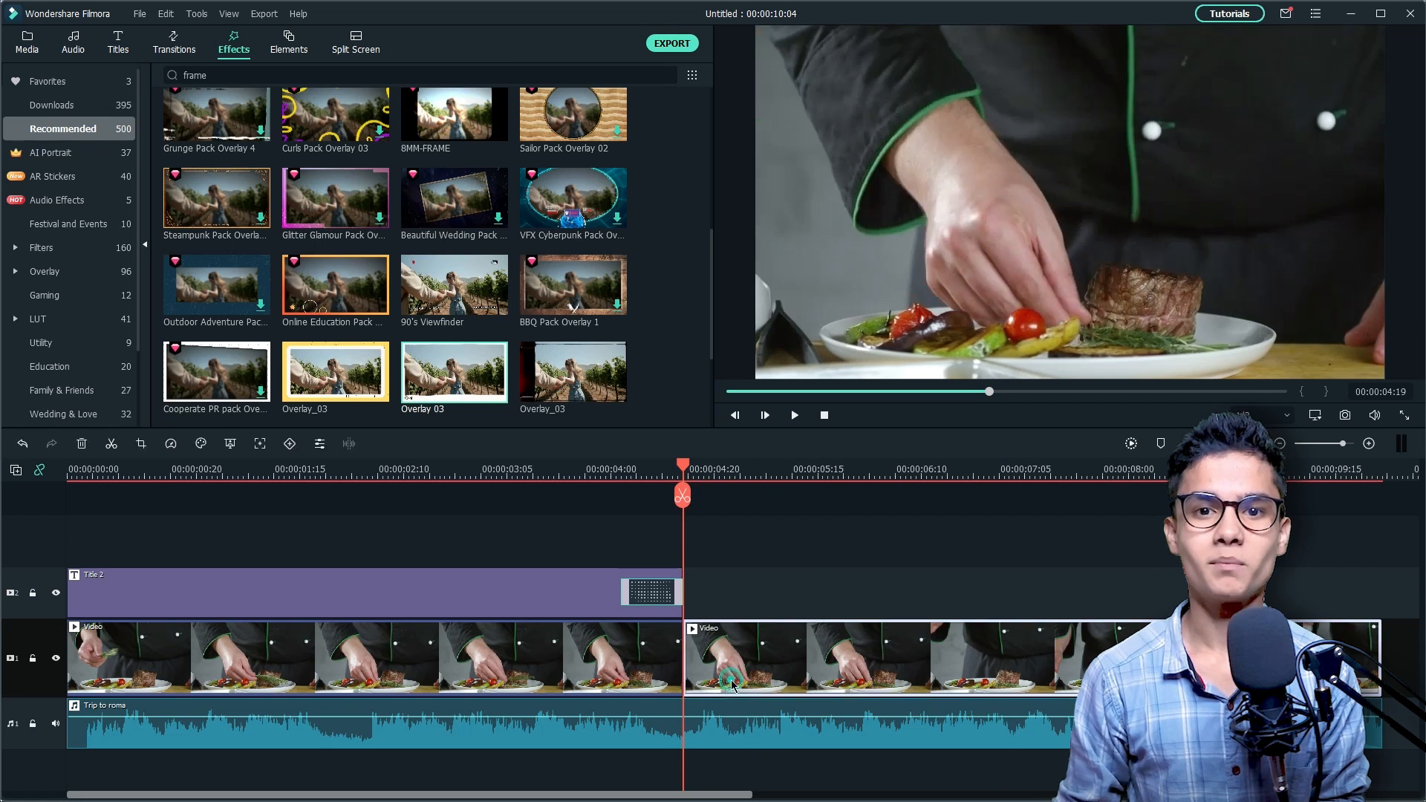
pyautogui.moveTo(732, 679); pyautogui.dragTo(737, 613)
# Step: Search the elements for "abstract background" and place the green leaf Abstract Backgrounds Pack element beneath the second video segment, starting at 00:00:04:19
pyautogui.click(300, 50)
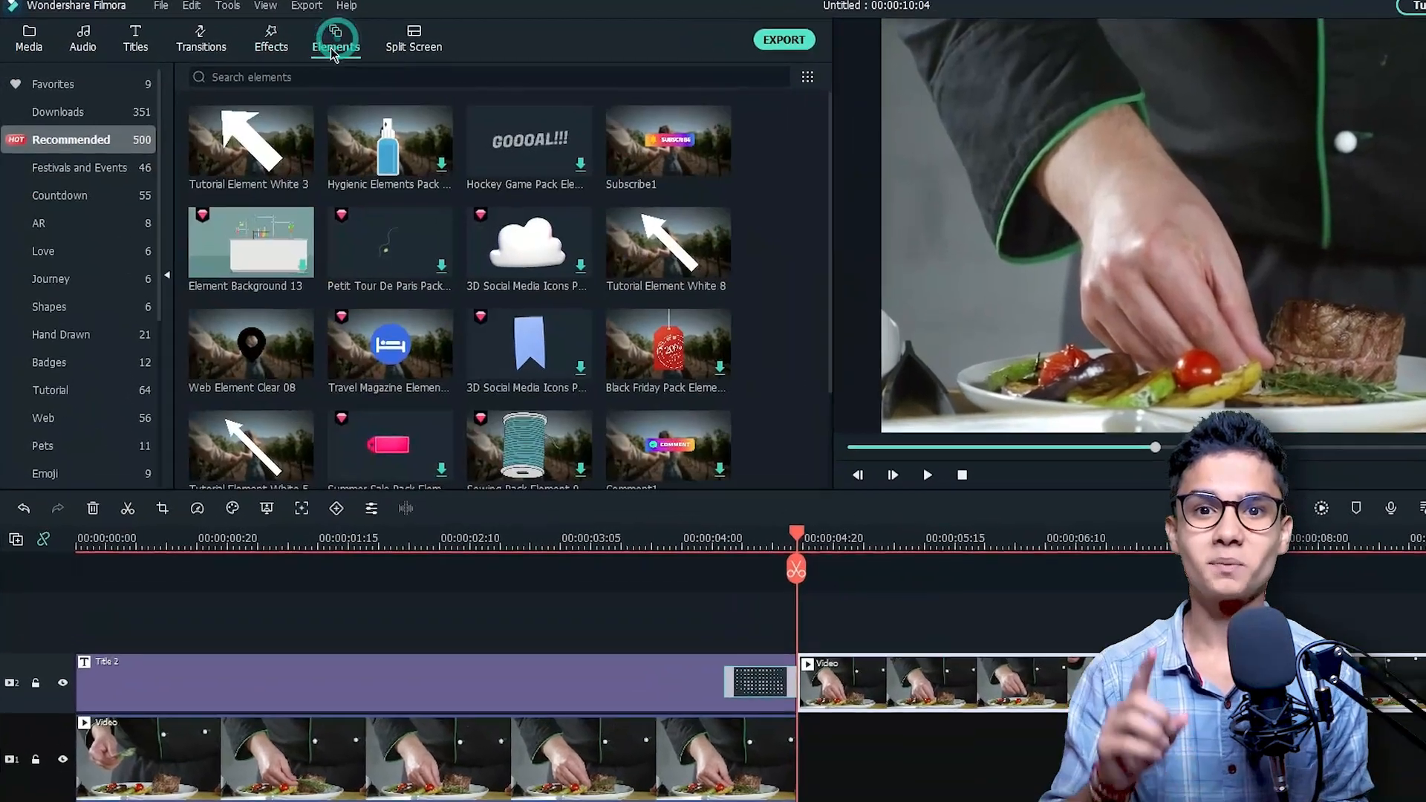
pyautogui.click(286, 74)
pyautogui.write('ab')
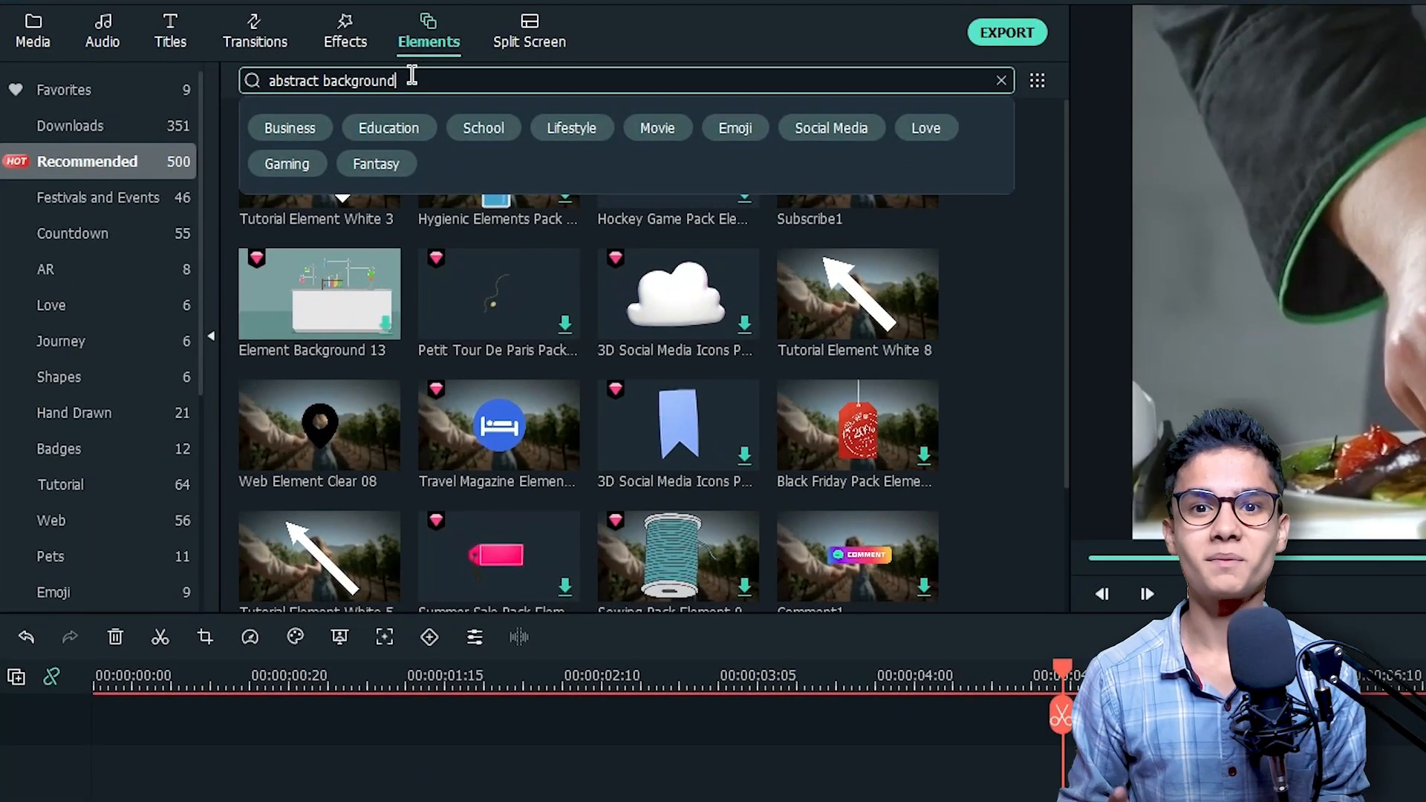
pyautogui.write('stract background')
pyautogui.press('Return')
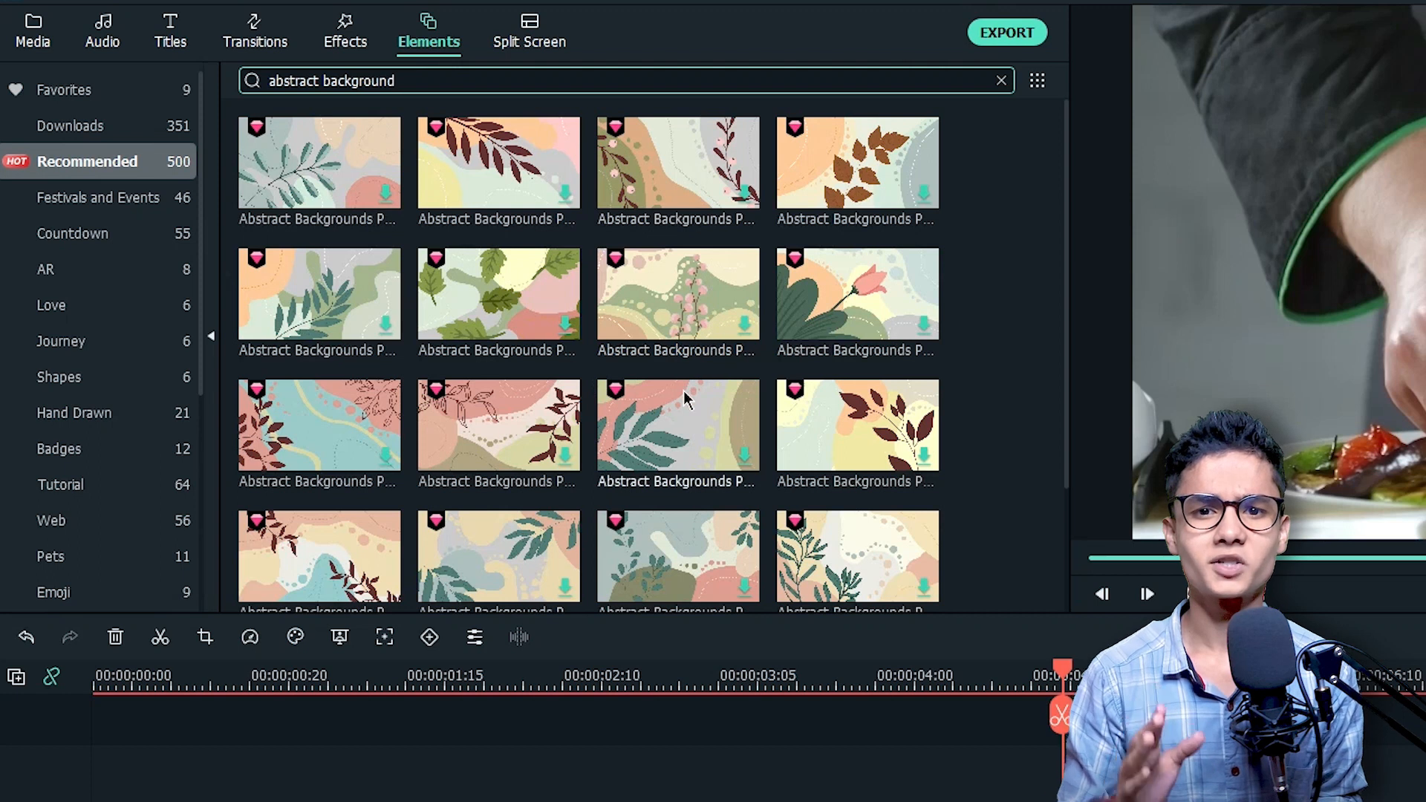
pyautogui.scroll(-3, 684, 416)
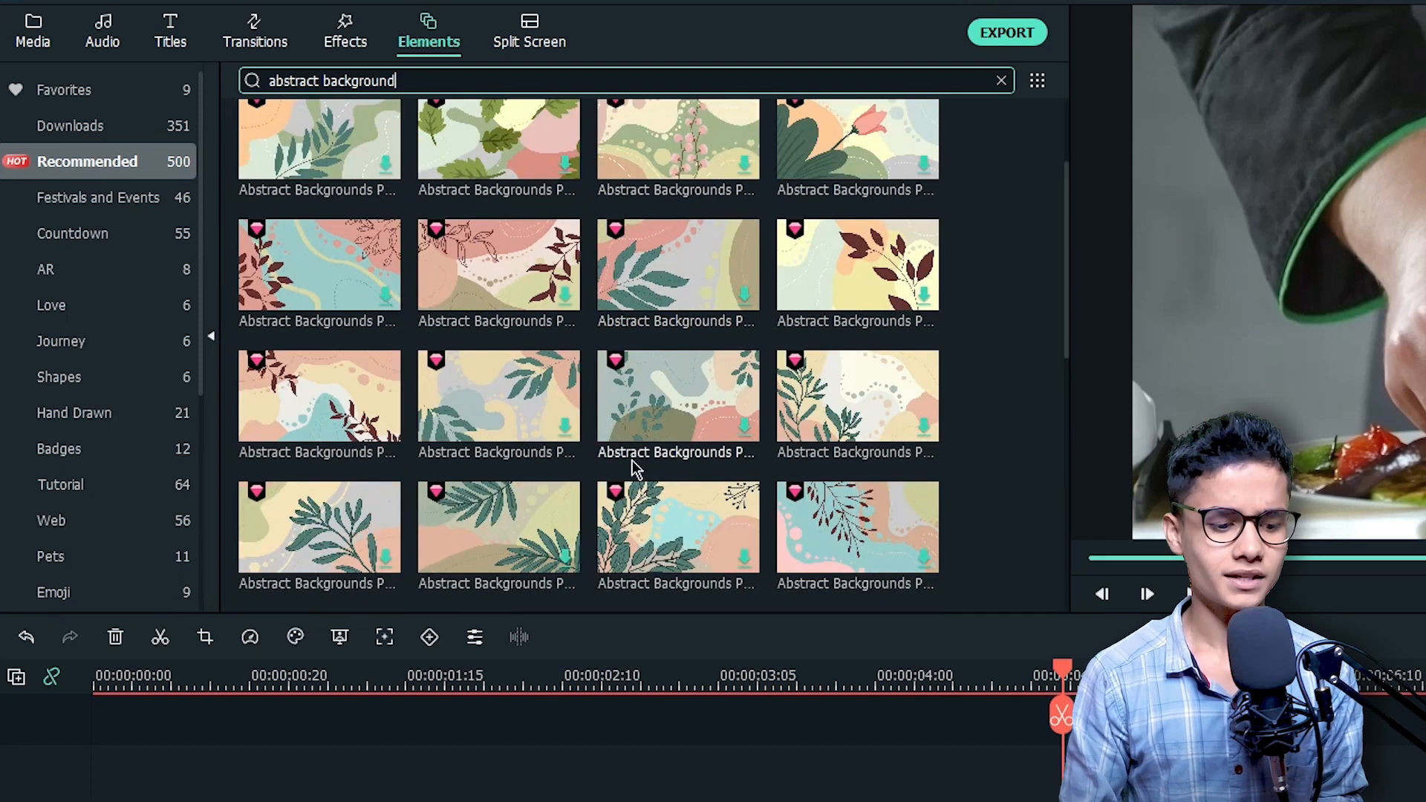
pyautogui.scroll(-5, 646, 457)
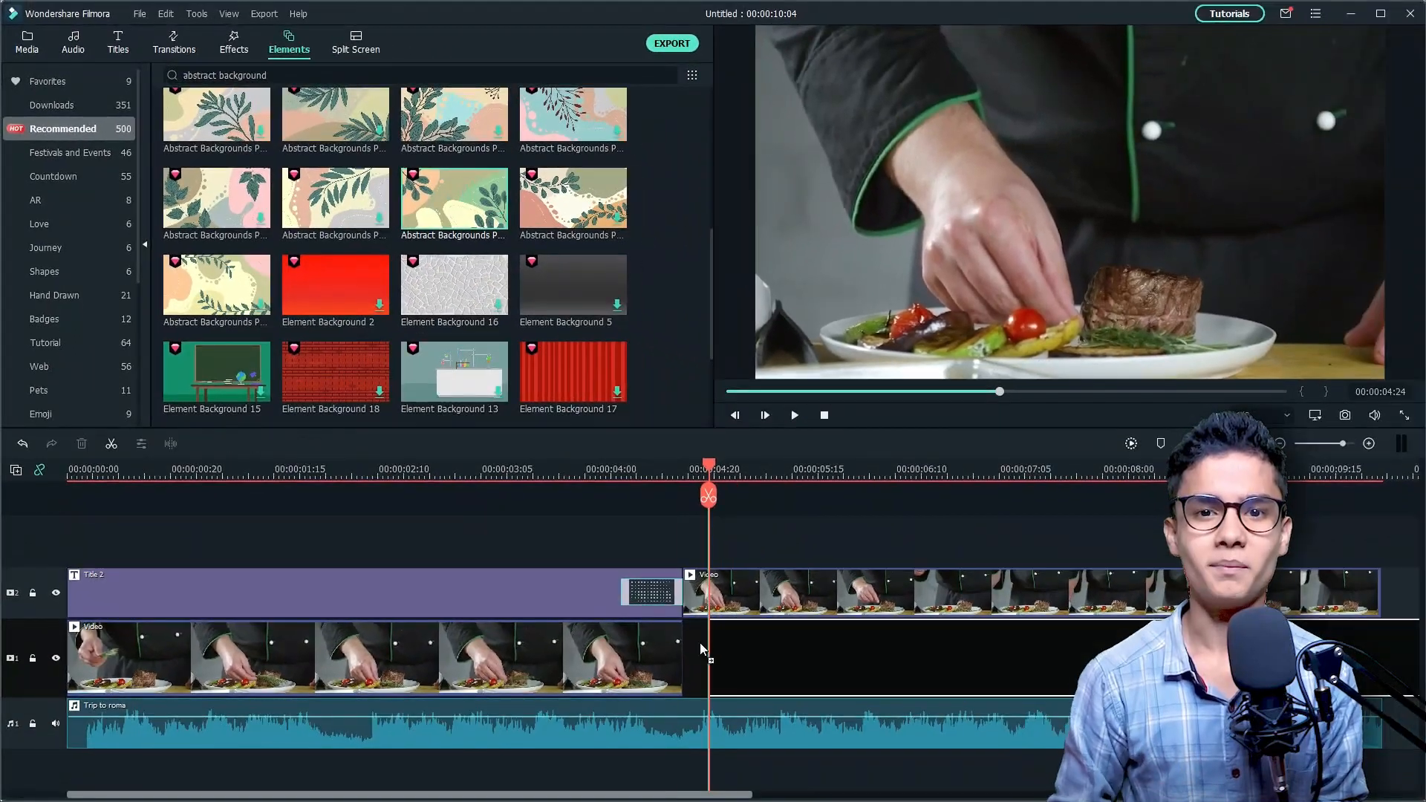
pyautogui.moveTo(700, 648); pyautogui.dragTo(701, 649)
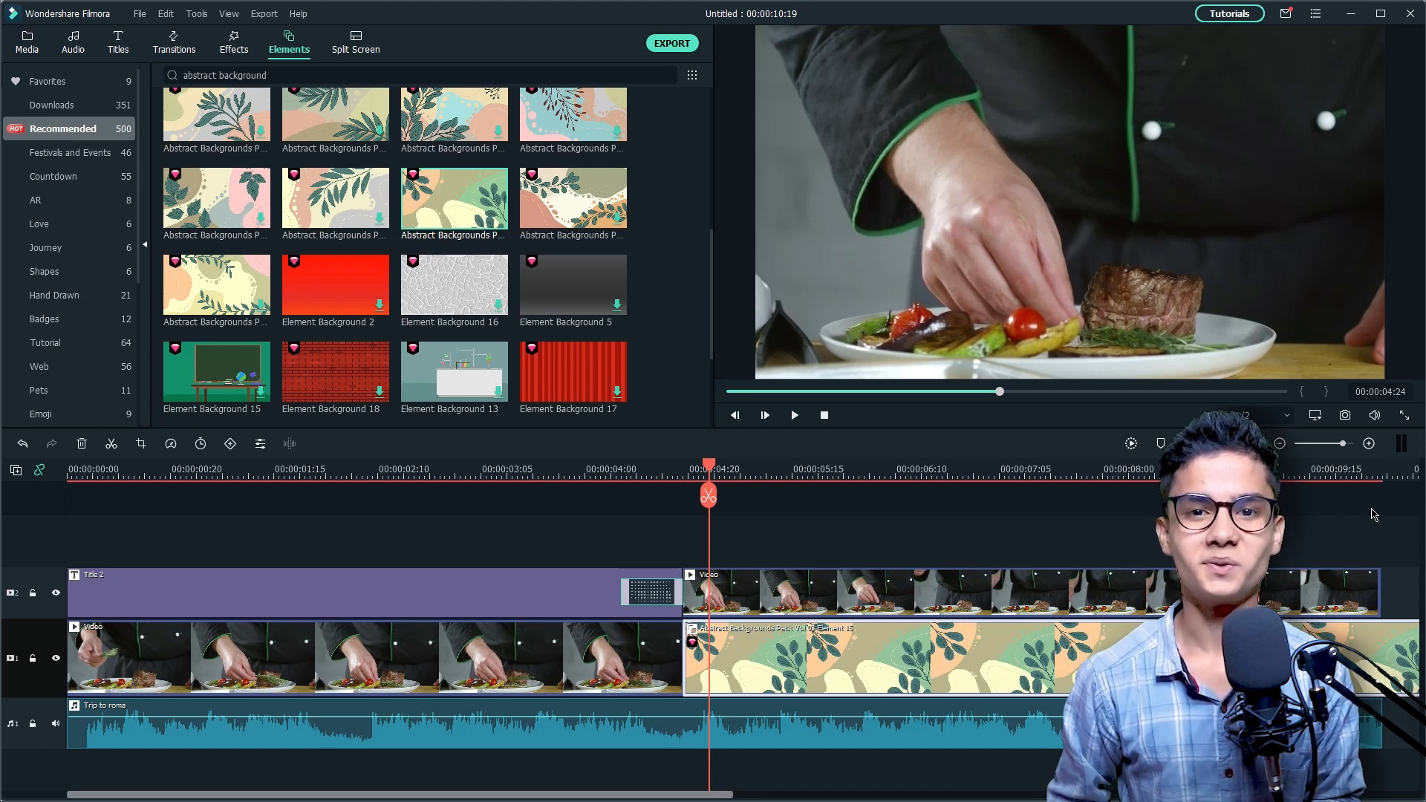
# Step: Split the abstract background clip at 00:00:10:04, where the video ends, and delete the remaining piece
pyautogui.click(1376, 491)
pyautogui.click(1378, 491)
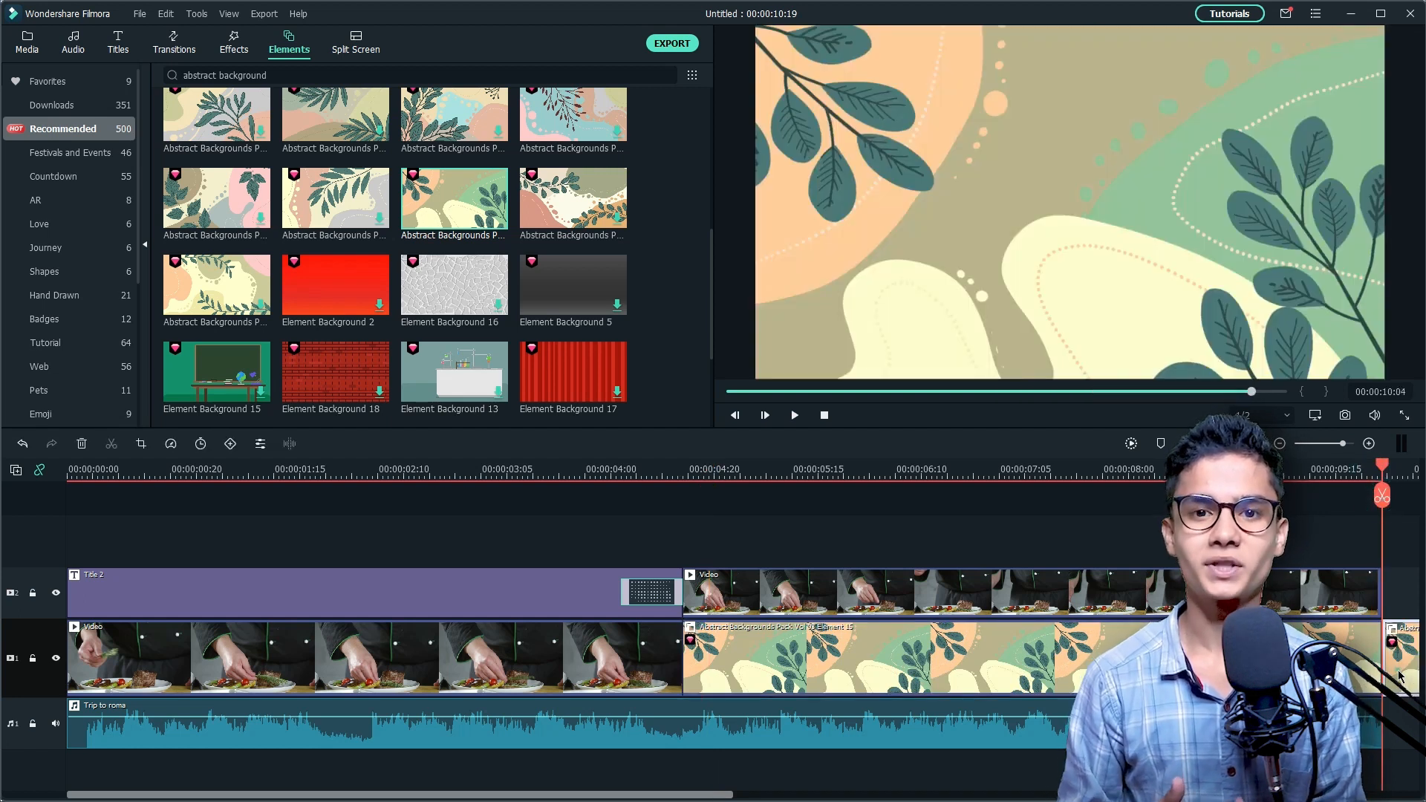
pyautogui.press('Delete')
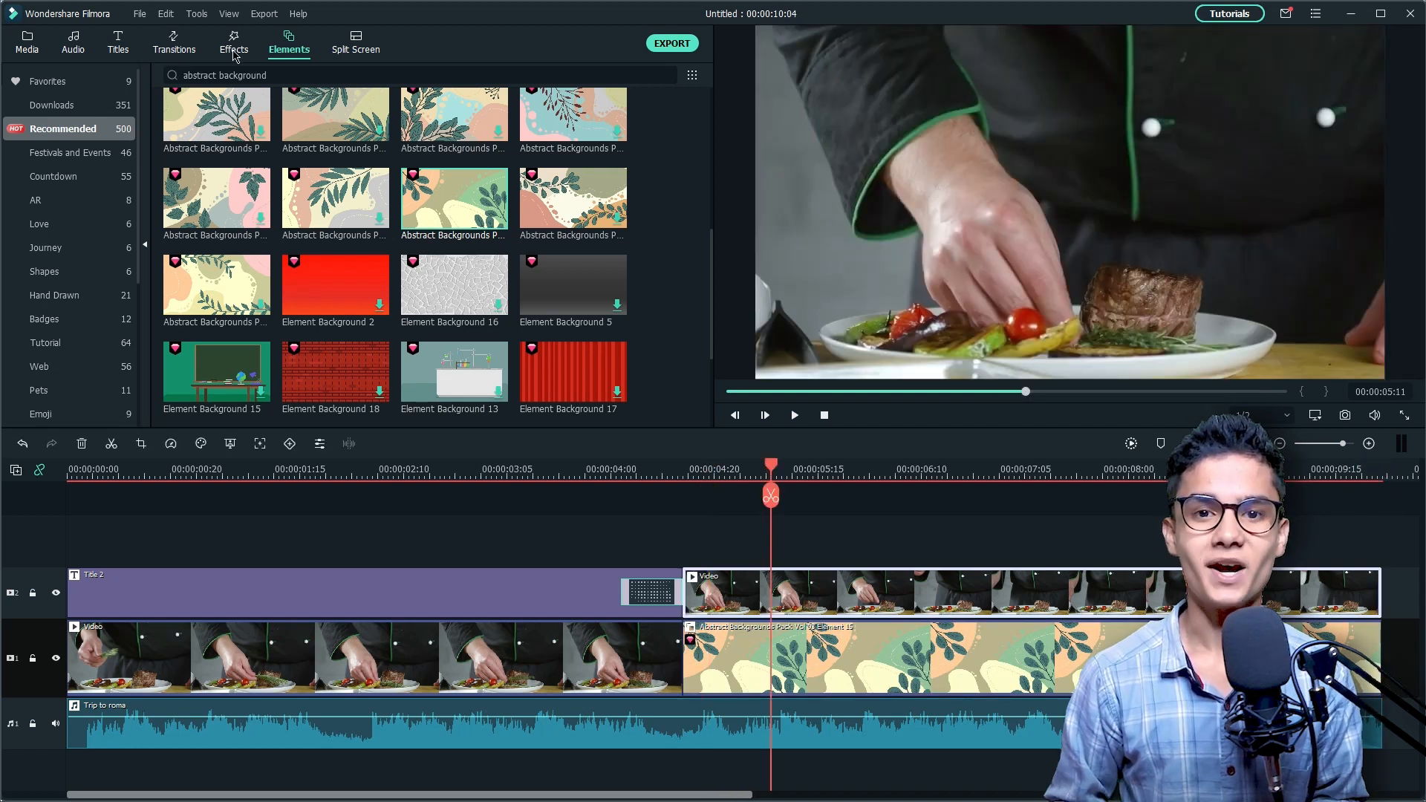
# Step: Search the effects for "frame" and apply the white Overlay 03 frame to the second video segment
pyautogui.click(233, 49)
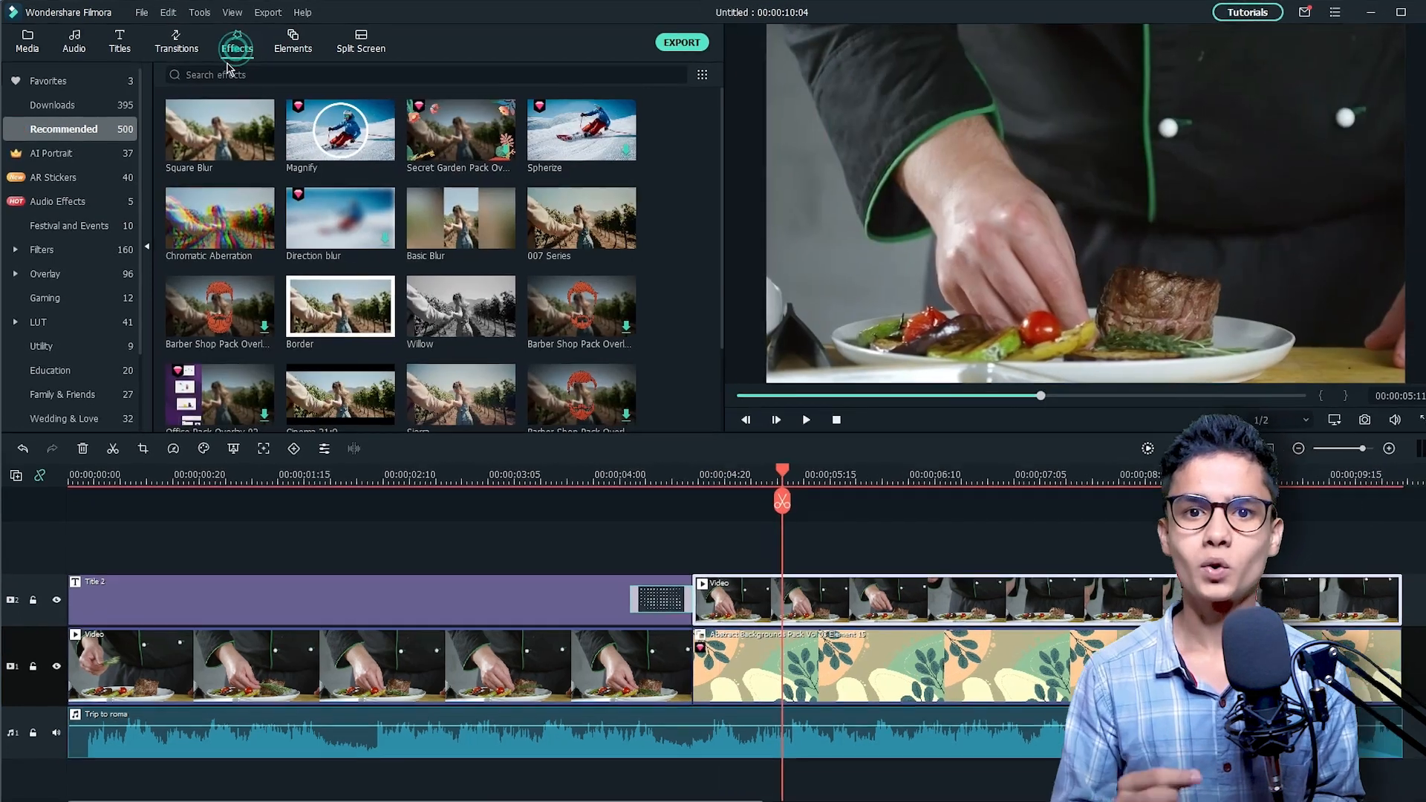
pyautogui.click(221, 75)
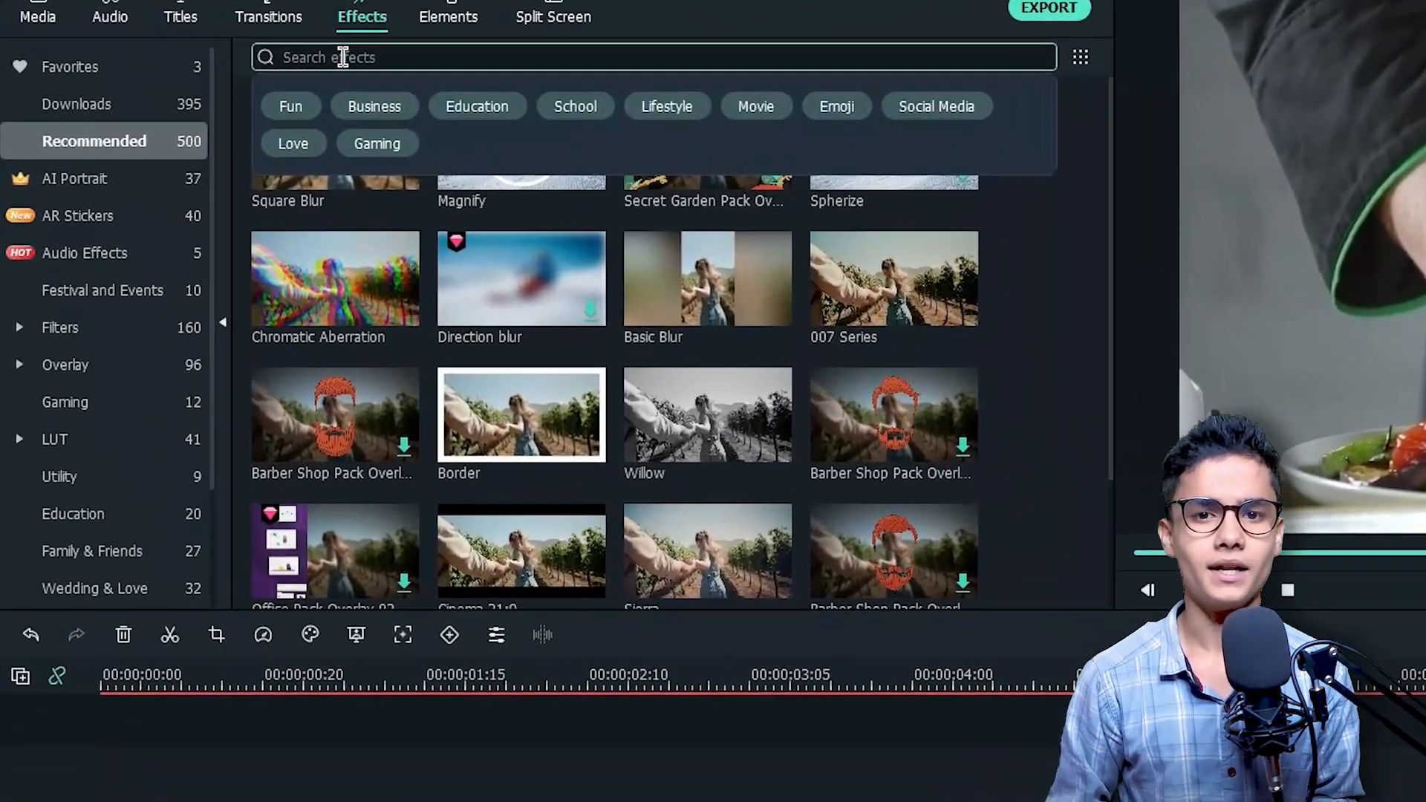
pyautogui.write('frame')
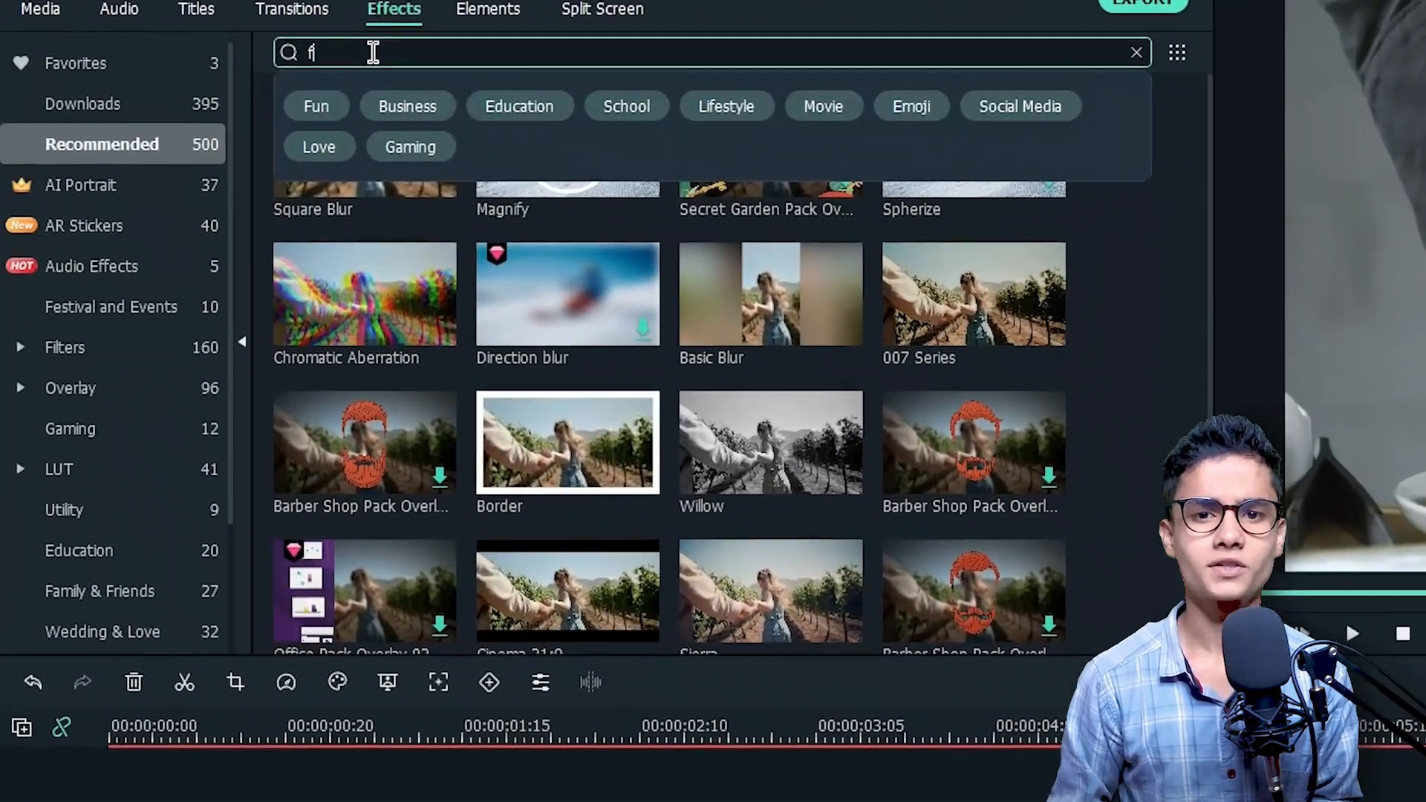
pyautogui.press('Return')
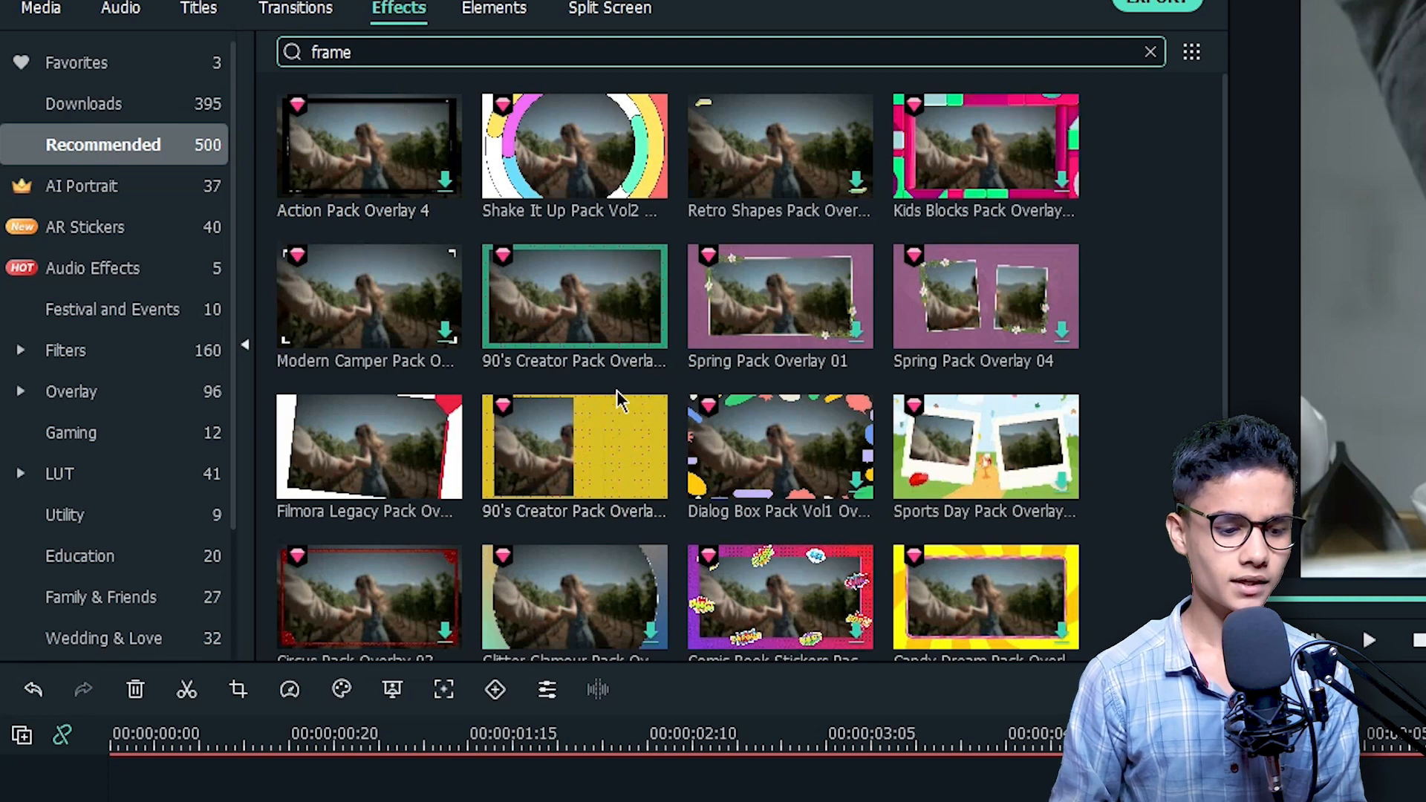
pyautogui.scroll(-10, 587, 417)
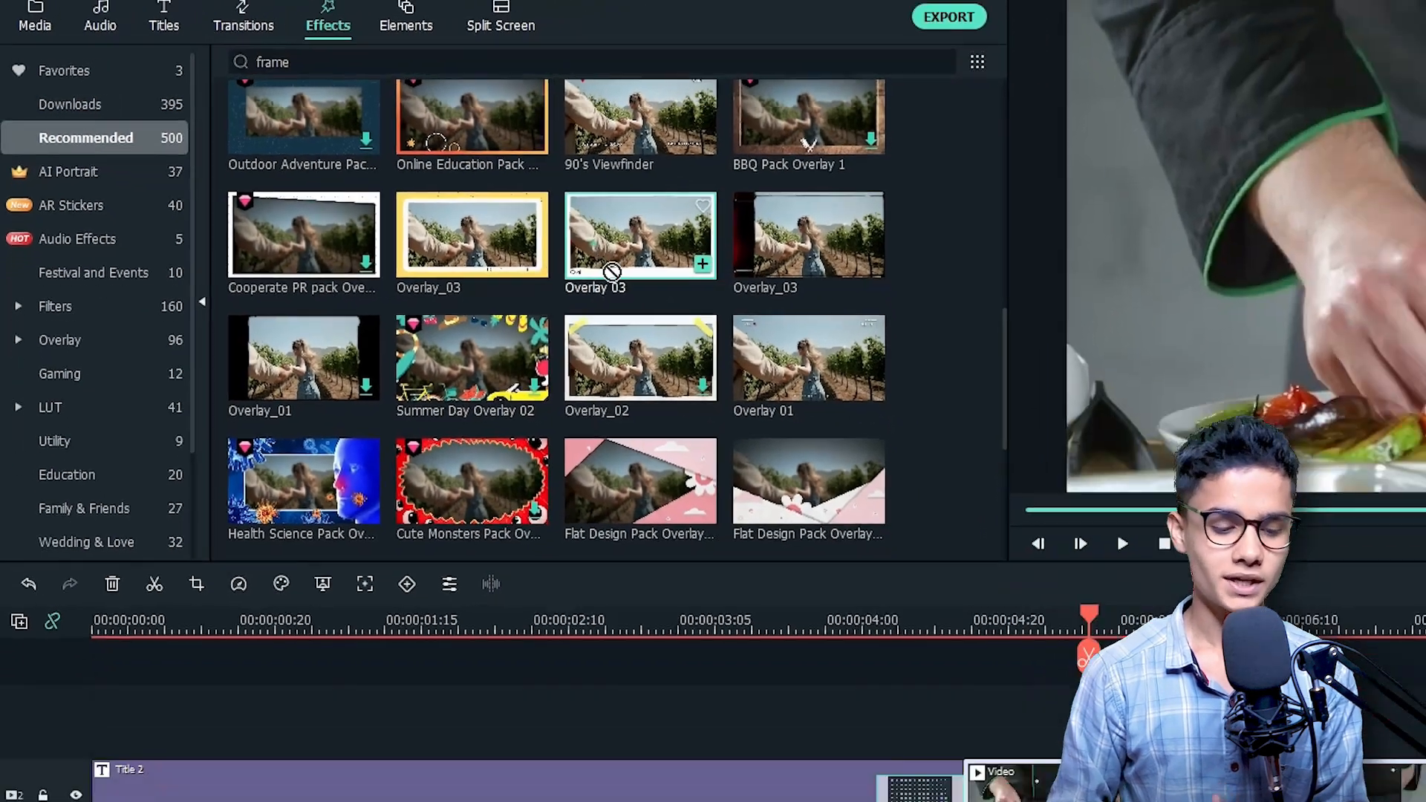
pyautogui.moveTo(729, 298); pyautogui.dragTo(721, 588)
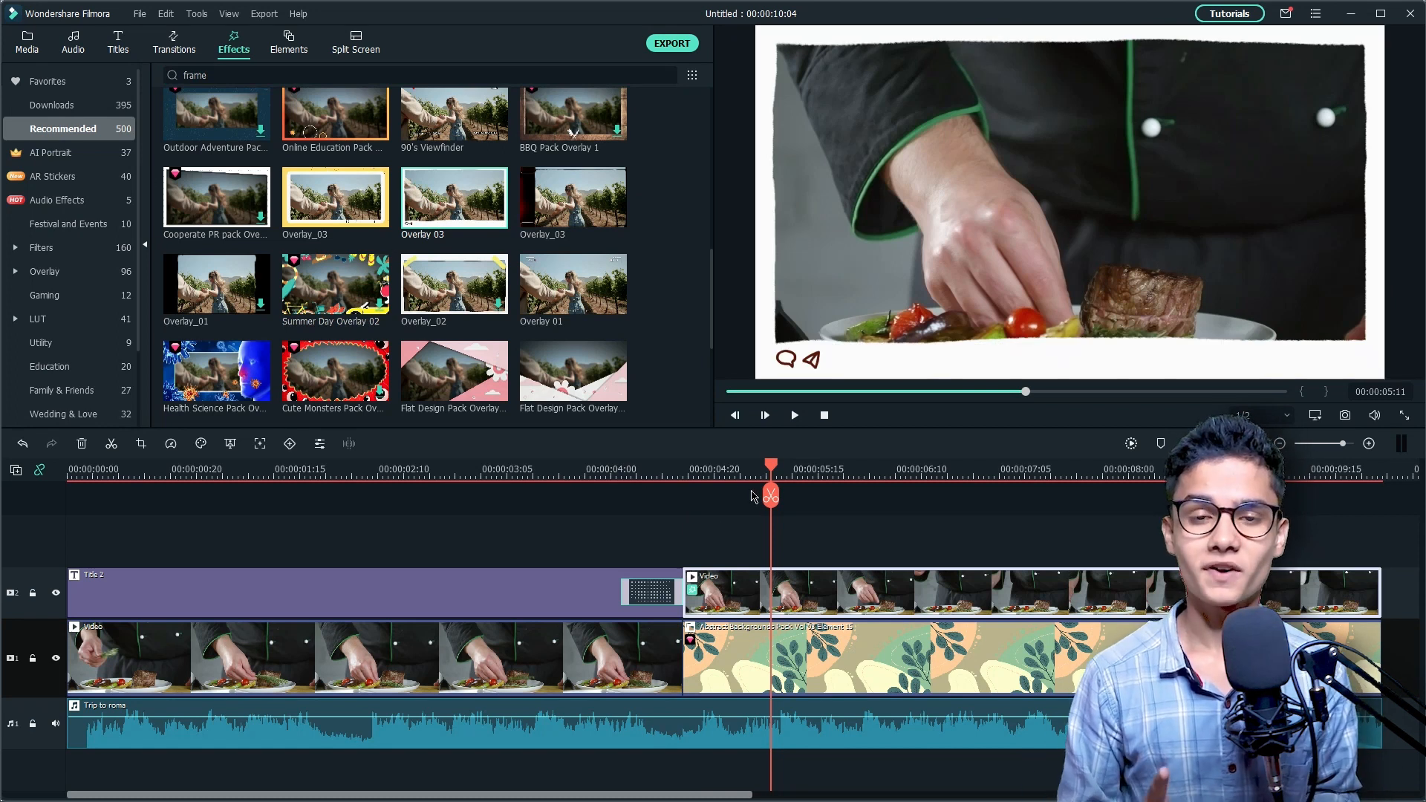
# Step: Add a custom animation keyframe to the second video segment at its start, 00:00:04:19
pyautogui.moveTo(770, 494); pyautogui.dragTo(682, 490)
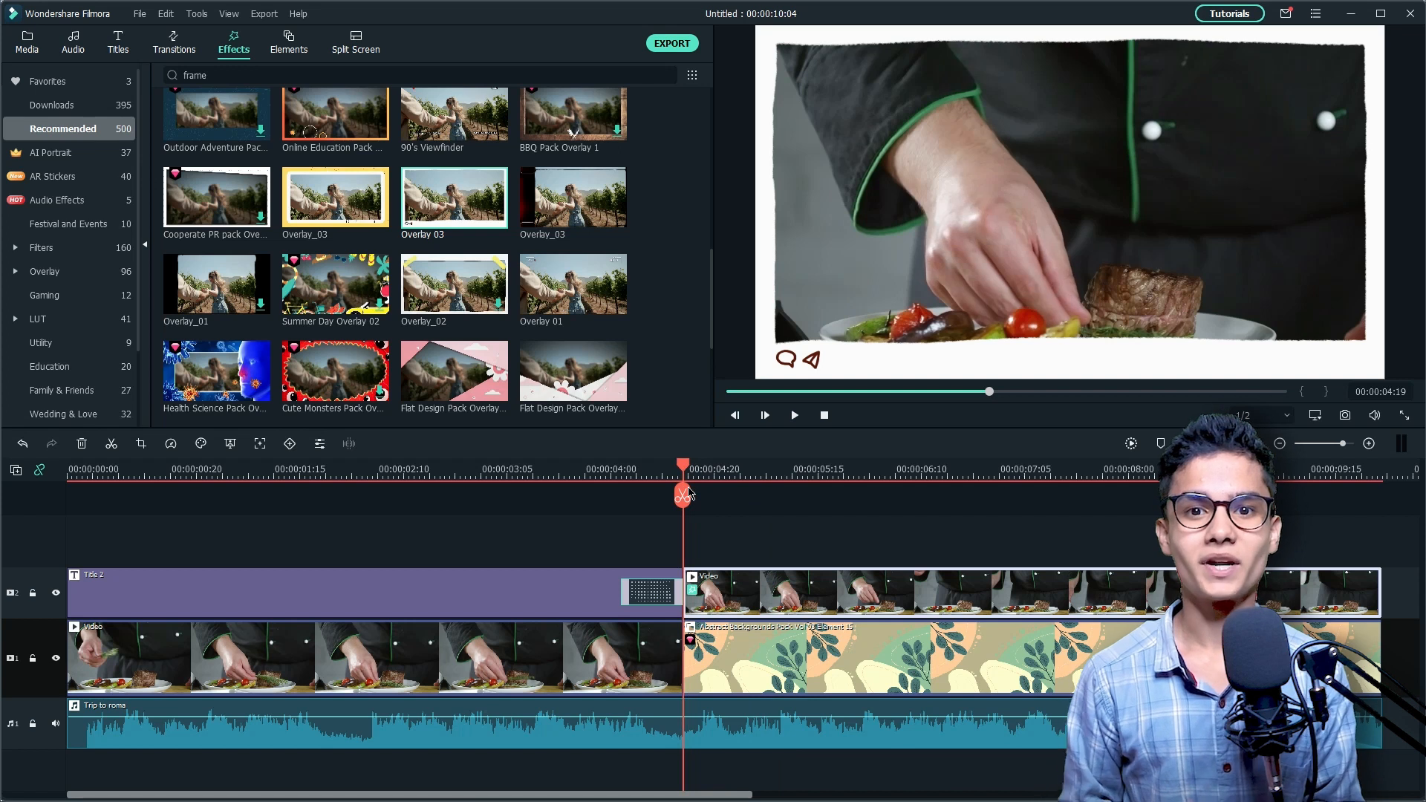
pyautogui.doubleClick(753, 598)
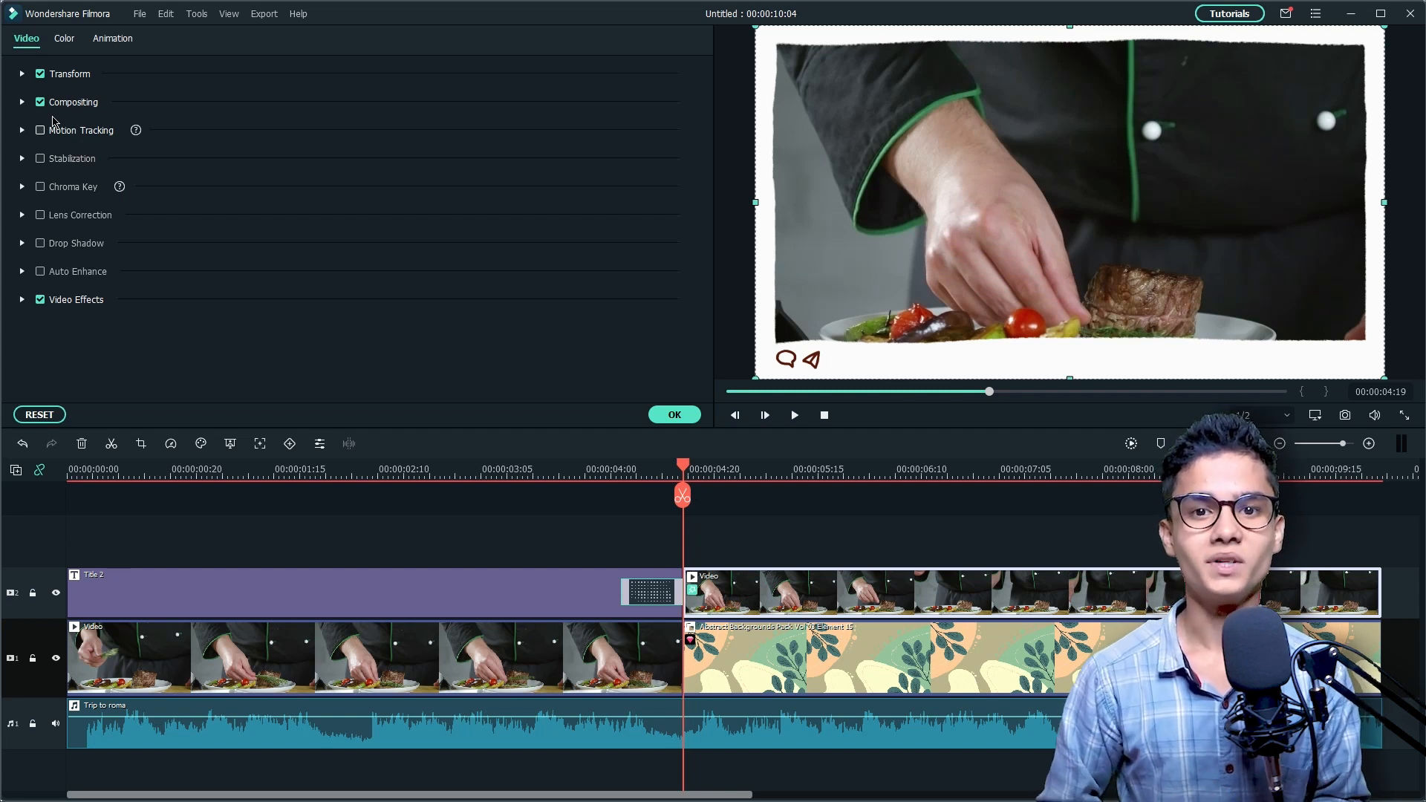
pyautogui.click(117, 37)
pyautogui.click(82, 73)
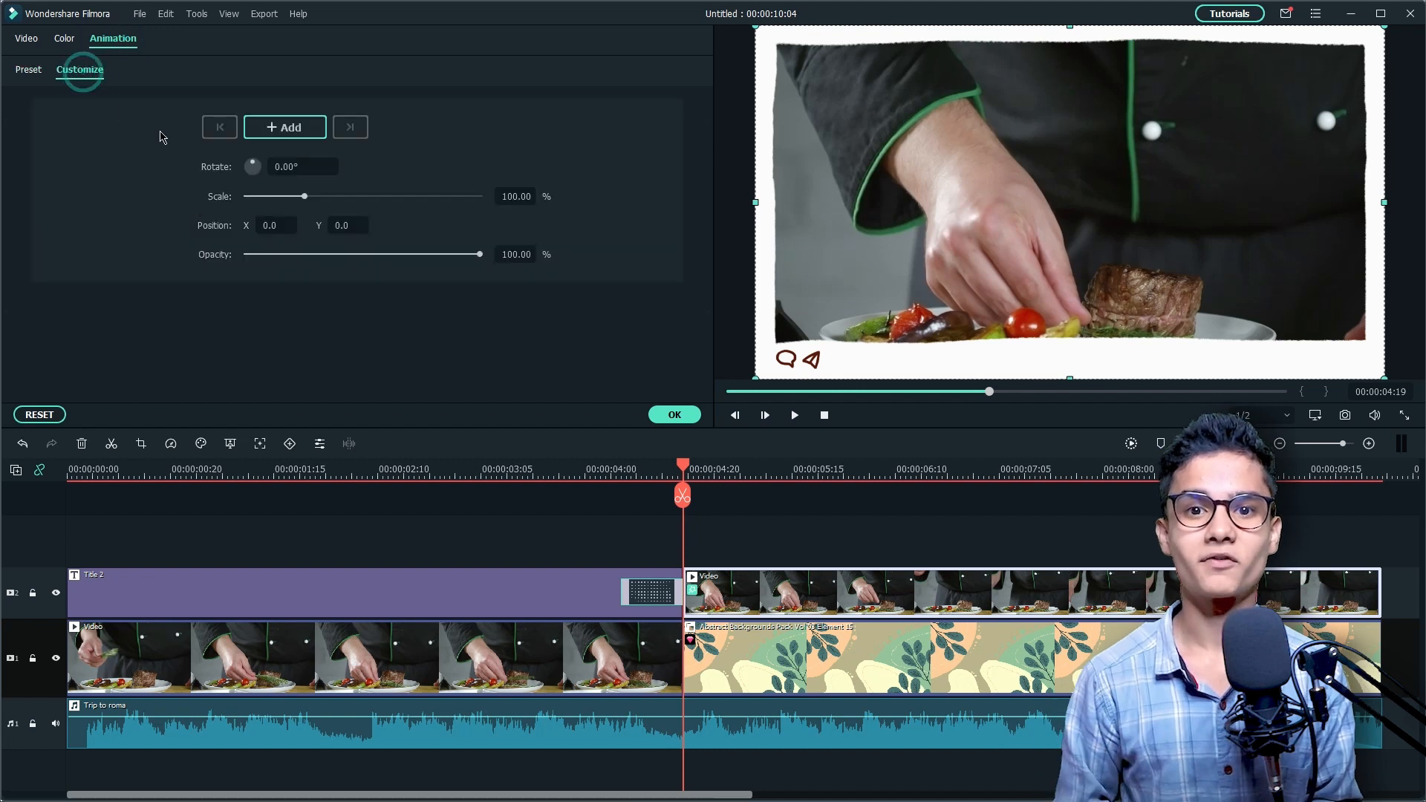
pyautogui.click(276, 130)
# Step: At 00:00:05:12, scale the framed video to about 40% and move it to about X -170, Y -19 as the second keyframe
pyautogui.moveTo(689, 467); pyautogui.dragTo(775, 468)
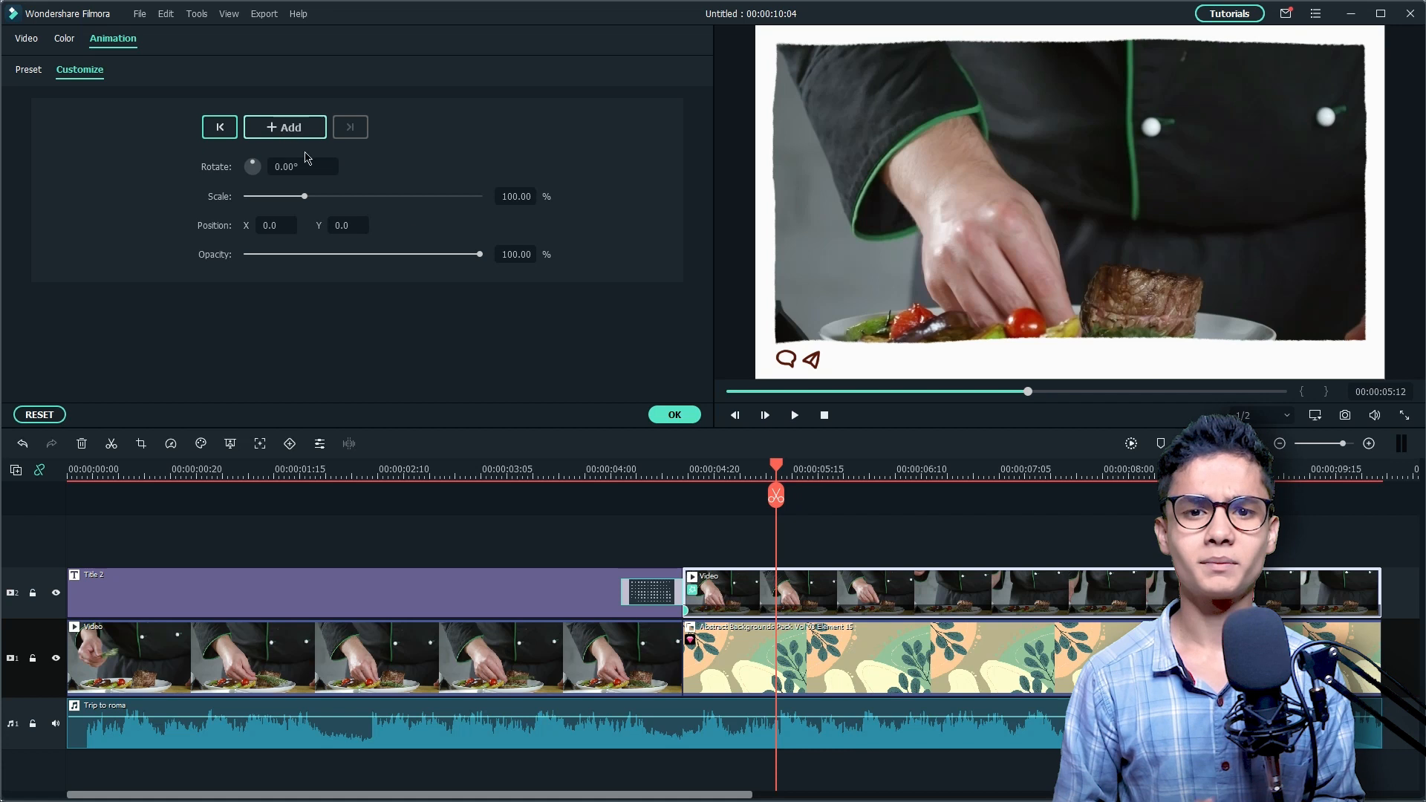
pyautogui.moveTo(523, 196); pyautogui.dragTo(487, 197)
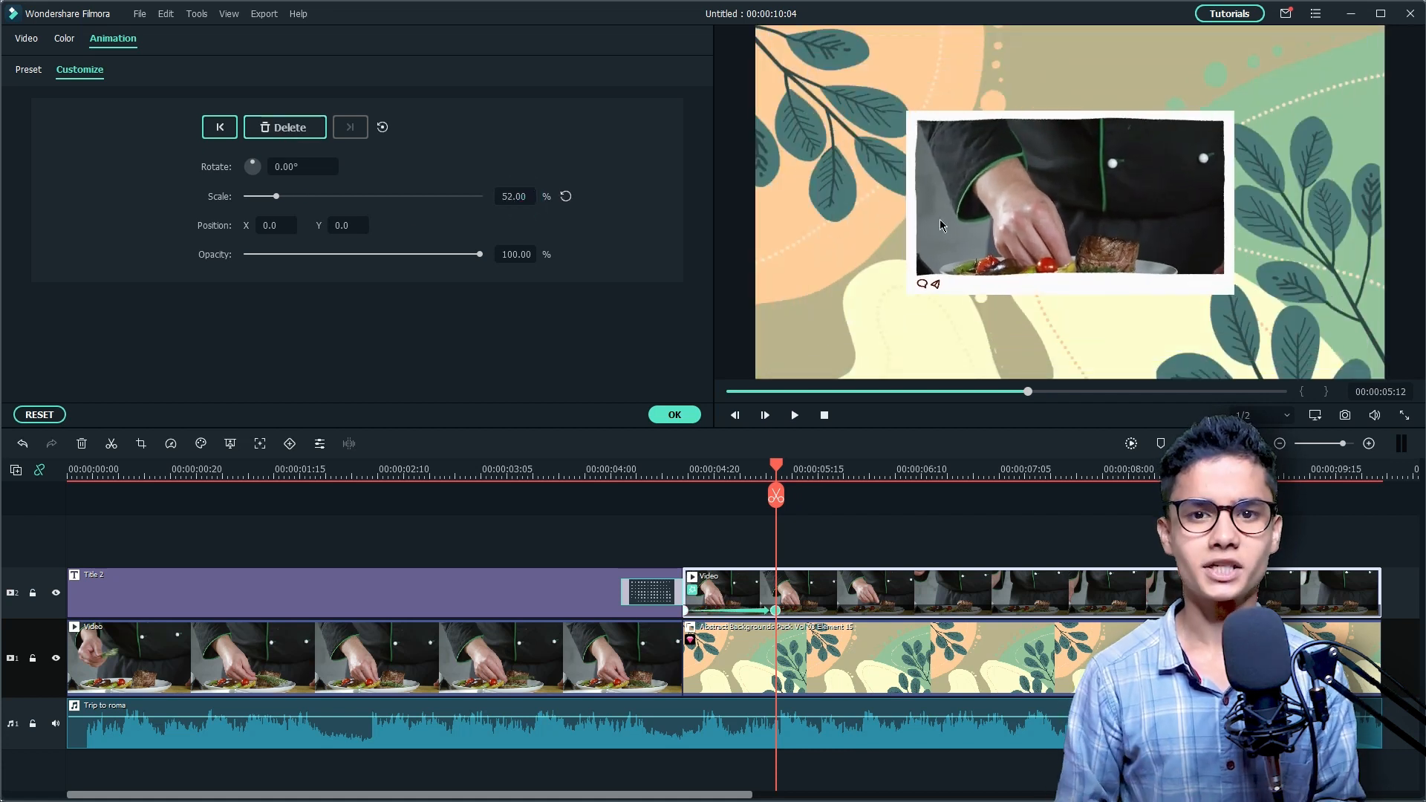
pyautogui.moveTo(960, 218); pyautogui.dragTo(885, 218)
pyautogui.moveTo(1127, 110); pyautogui.dragTo(1047, 157)
pyautogui.moveTo(915, 212); pyautogui.dragTo(930, 206)
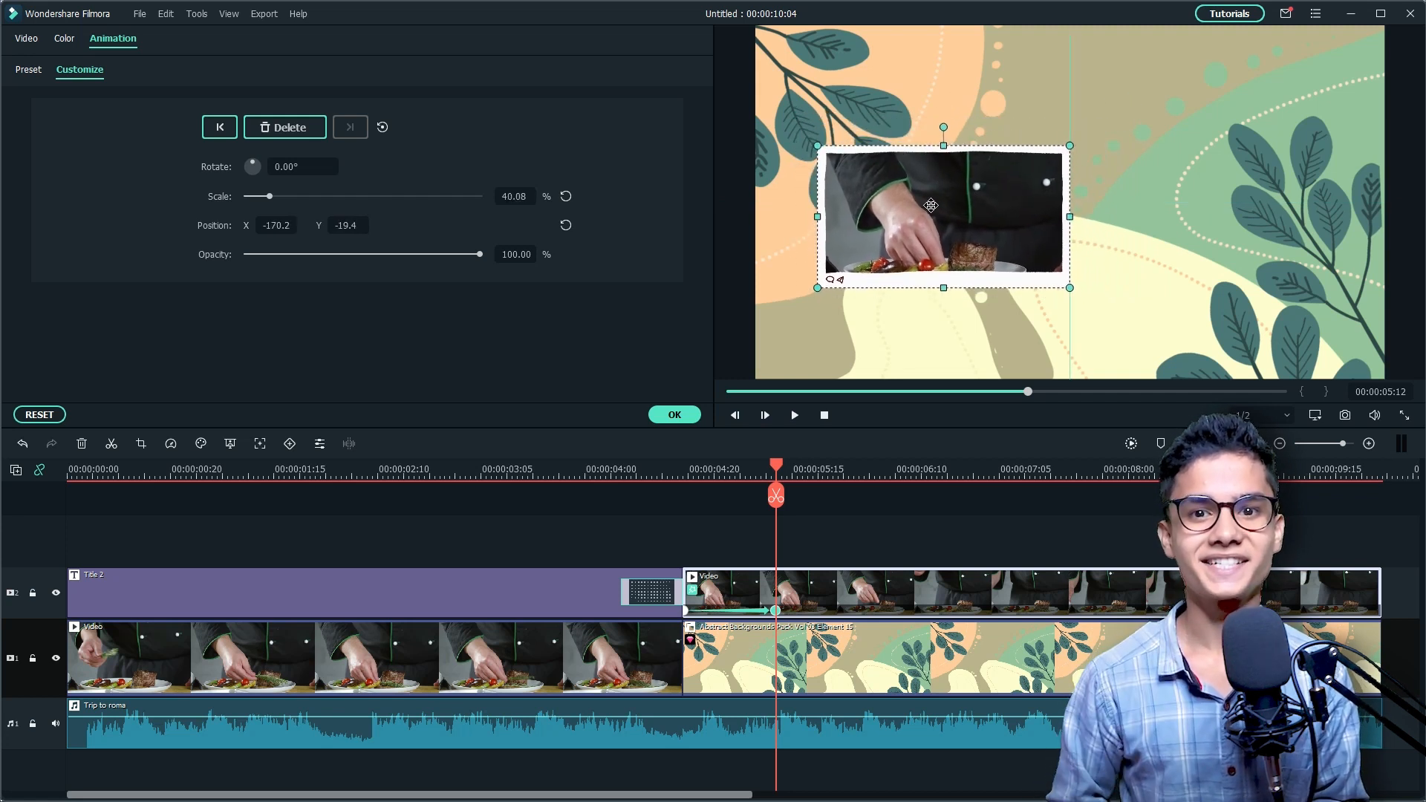
# Step: Apply the favourite Square Blur effect to the abstract background clip
pyautogui.click(790, 650)
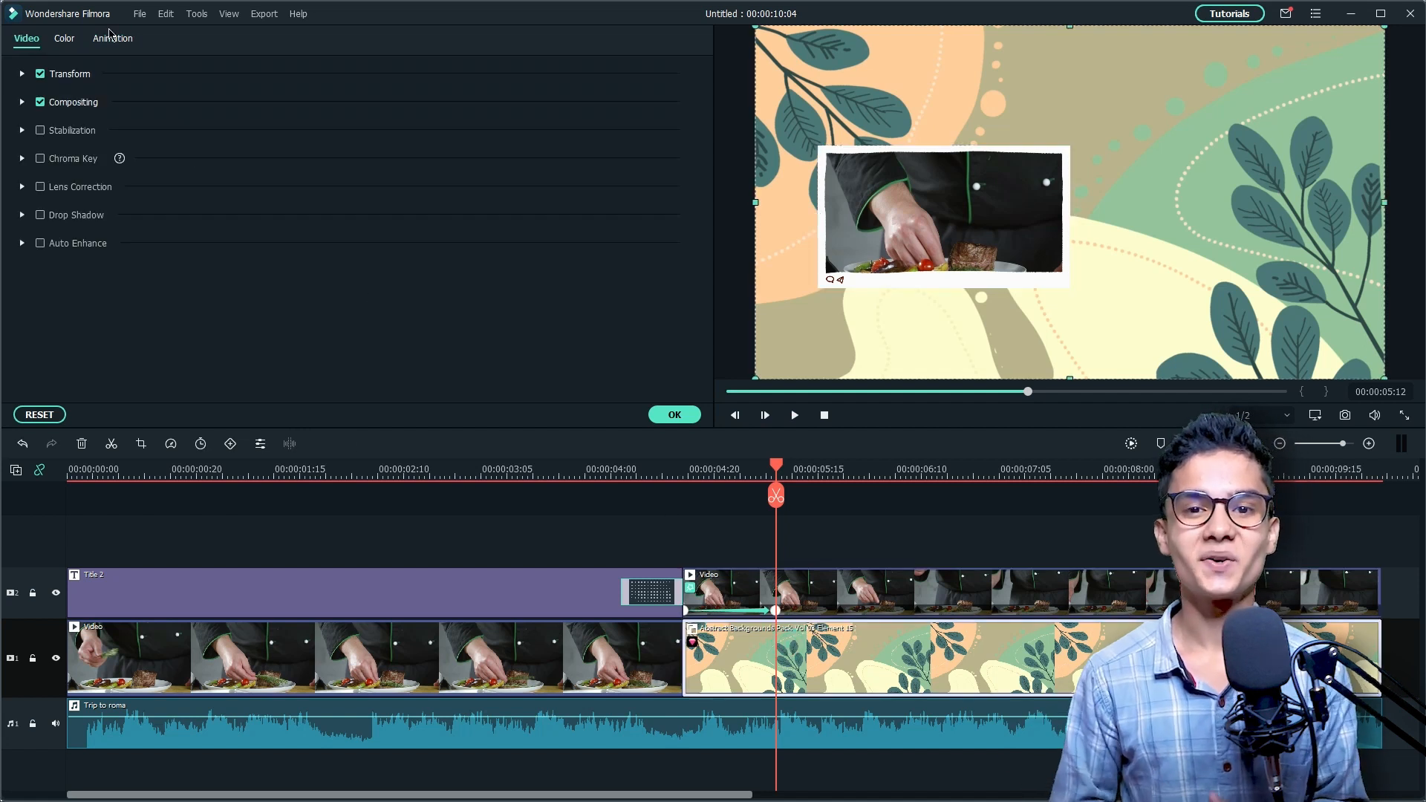
pyautogui.click(675, 415)
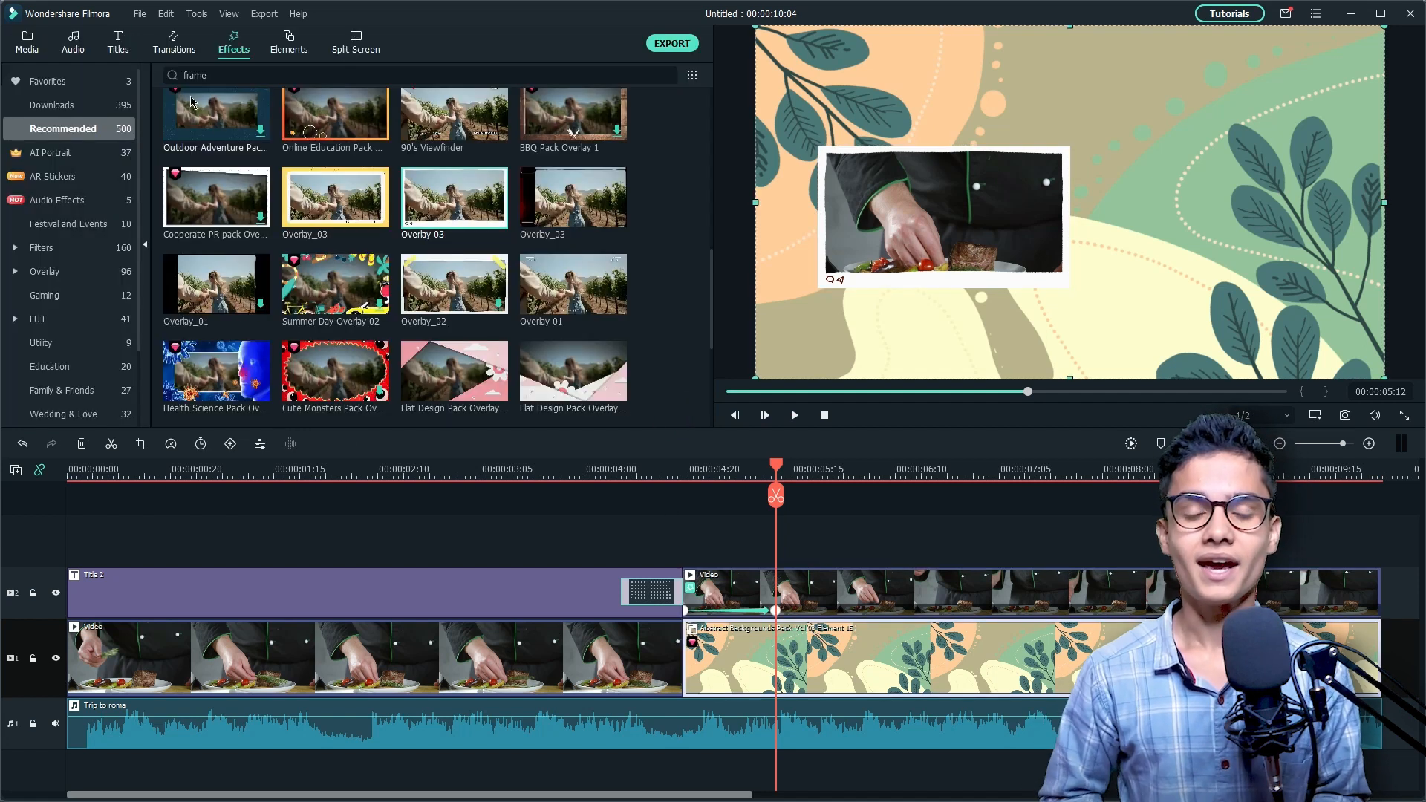
pyautogui.click(232, 52)
pyautogui.click(119, 82)
pyautogui.moveTo(231, 146); pyautogui.dragTo(236, 142)
pyautogui.moveTo(710, 534); pyautogui.dragTo(758, 664)
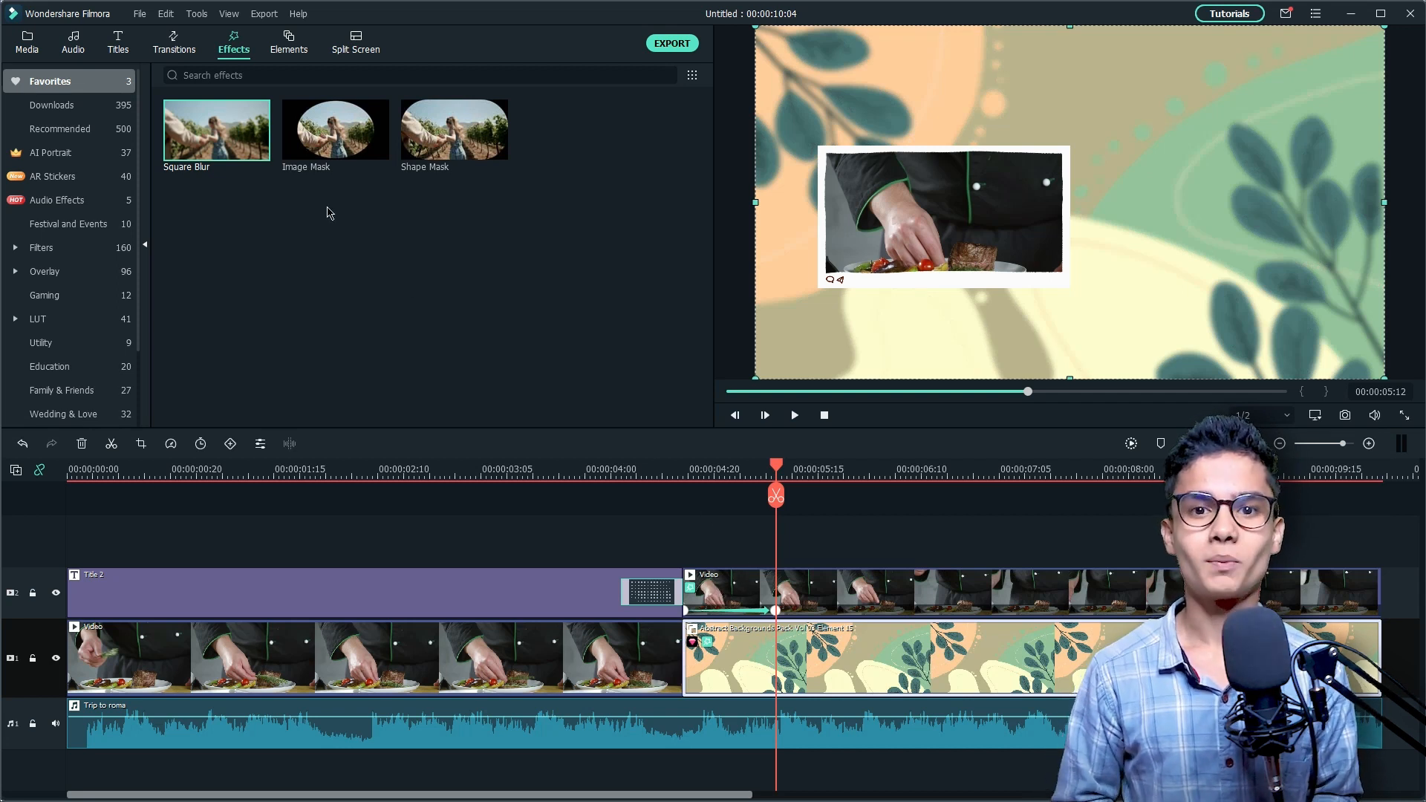
# Step: Set the Square Blur alpha on the abstract background clip to 72
pyautogui.doubleClick(761, 658)
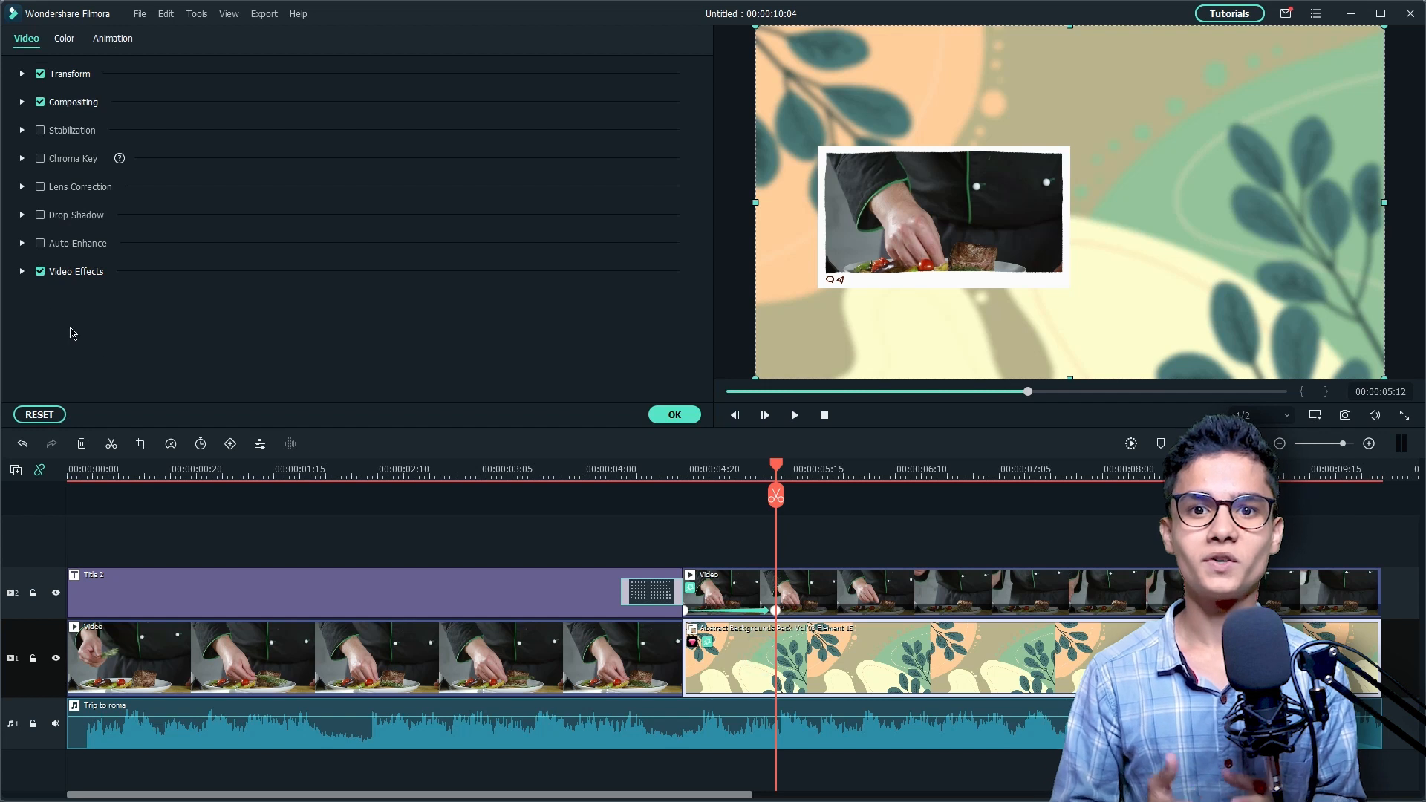
pyautogui.click(22, 271)
pyautogui.click(376, 373)
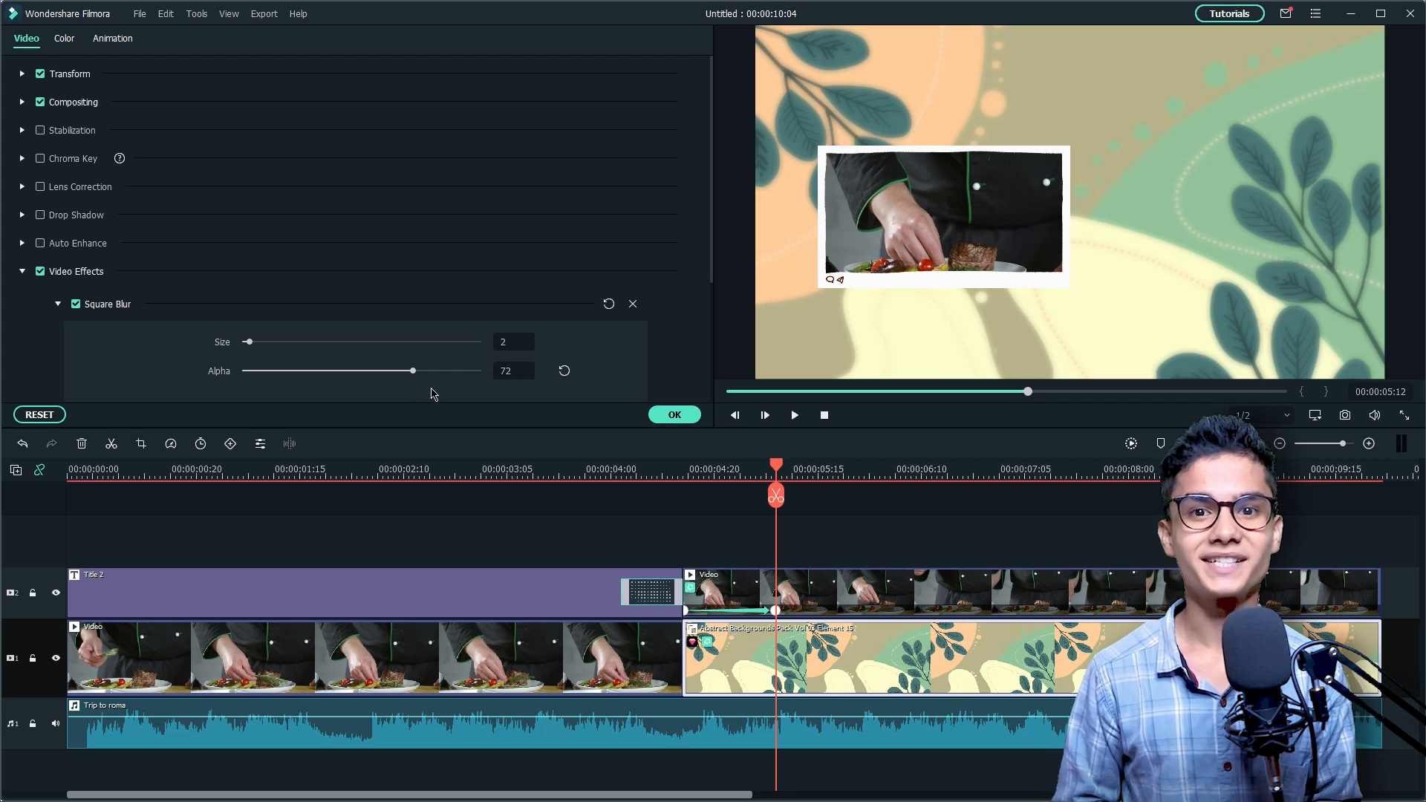
pyautogui.click(672, 417)
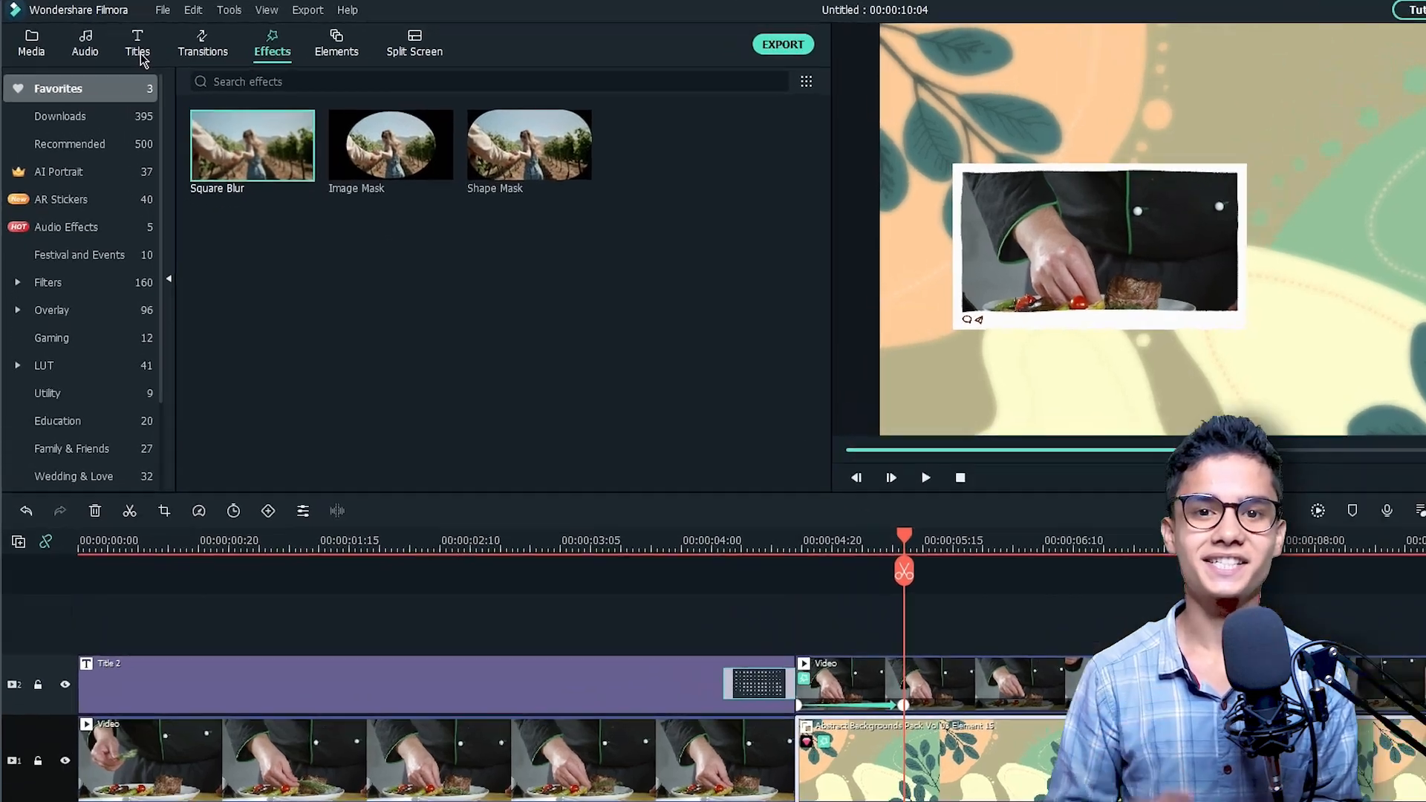
# Step: Search the titles for "home chef pack", add Home Chef Pack Lowerthird 04 above the second video segment and extend it to 00:00:10:04
pyautogui.click(119, 43)
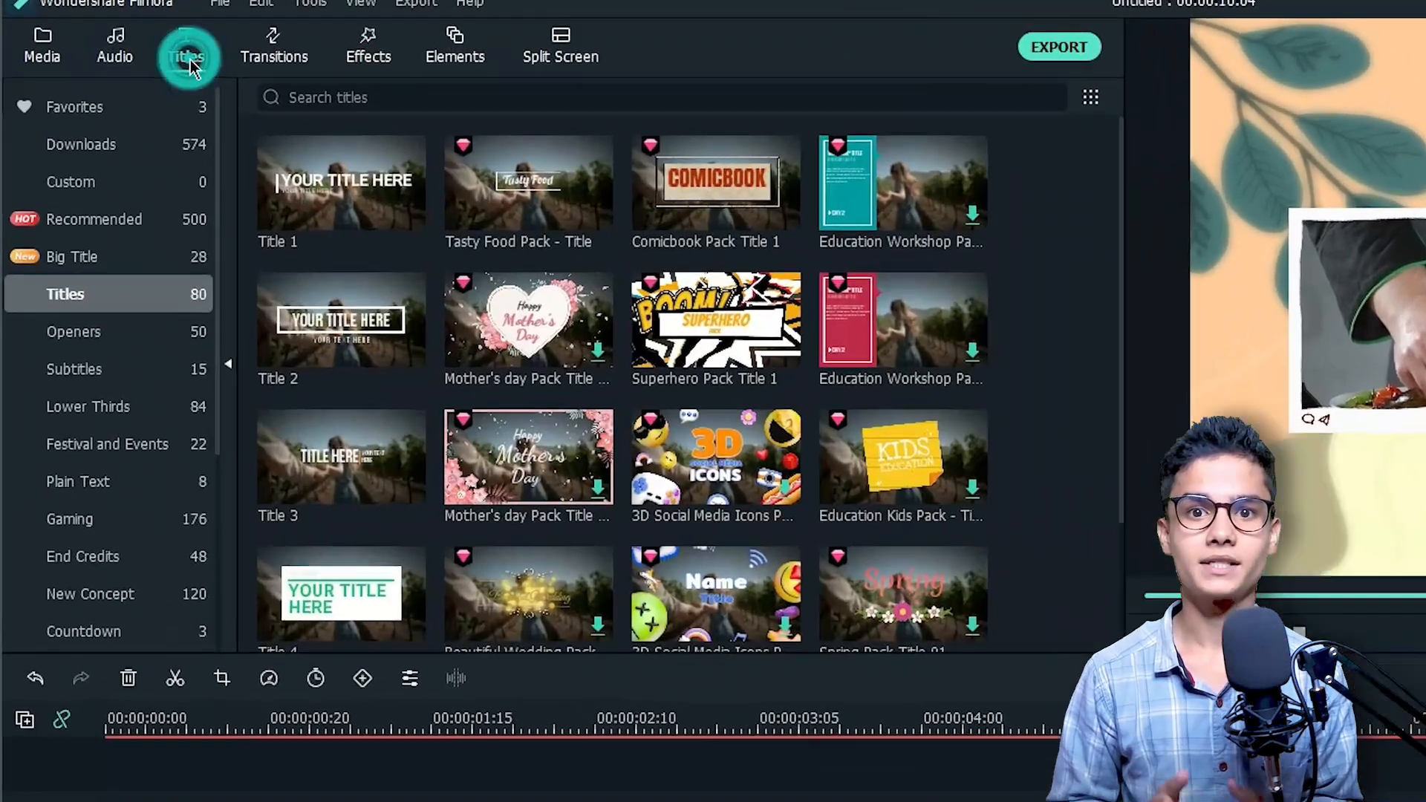
pyautogui.click(202, 75)
pyautogui.write('home chef pack')
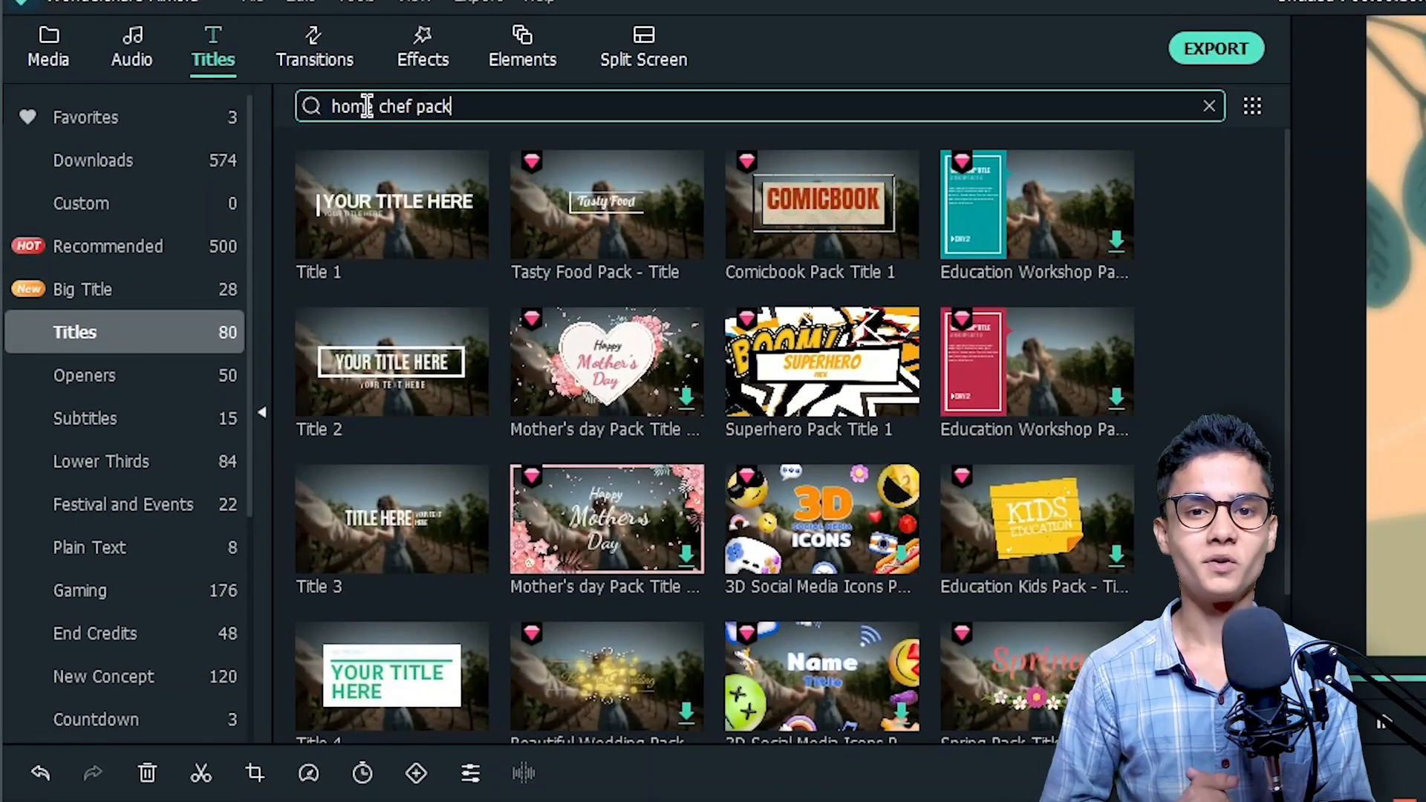
pyautogui.press('Return')
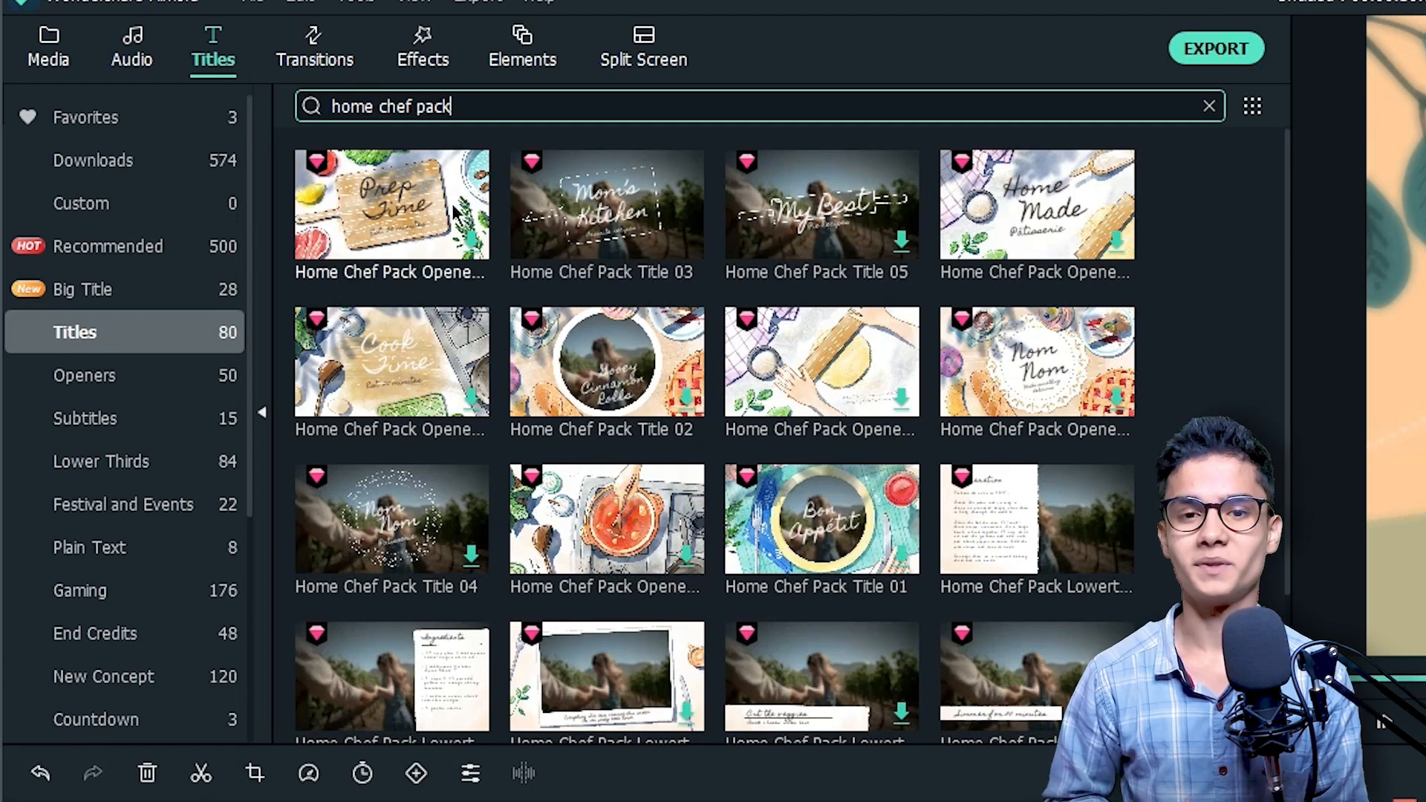
pyautogui.moveTo(416, 652); pyautogui.dragTo(696, 562)
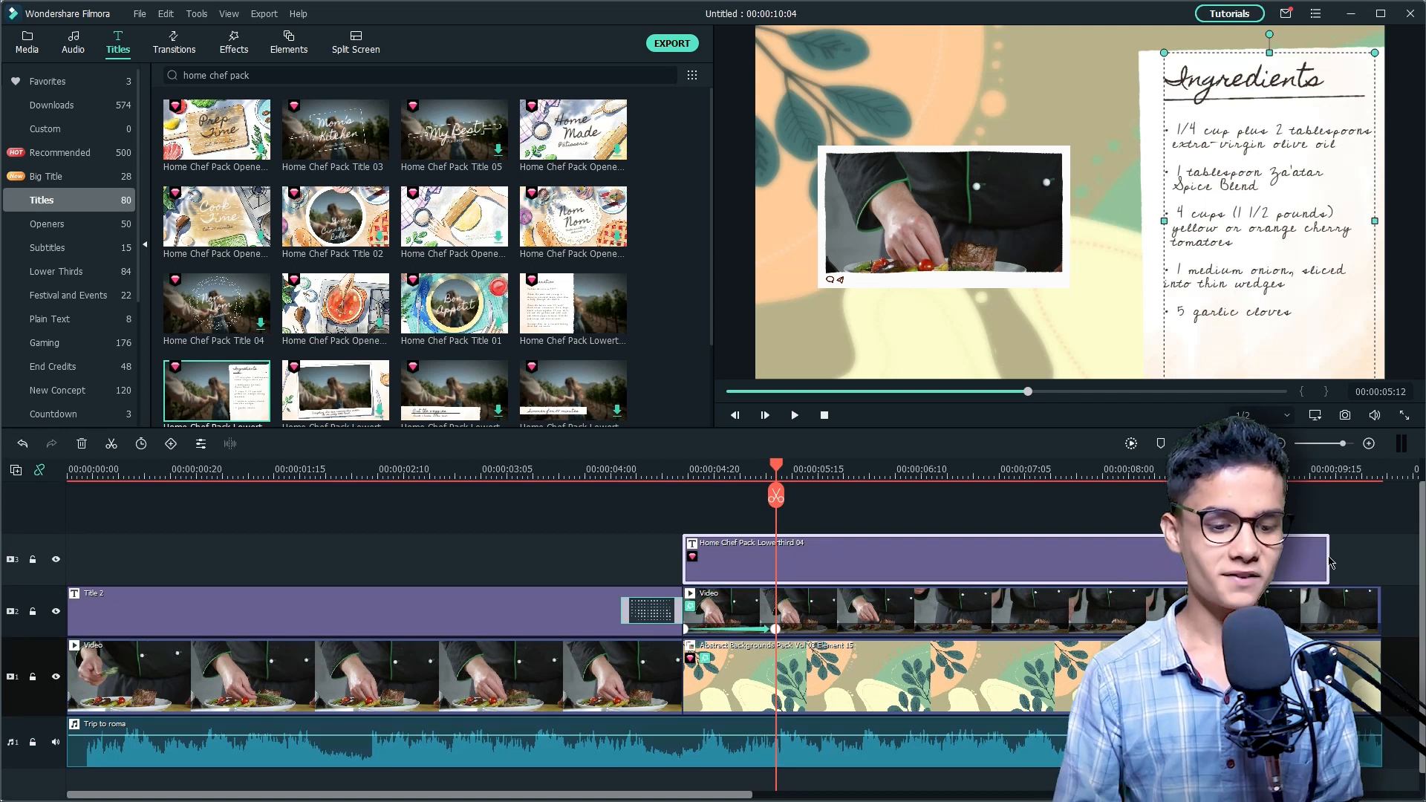
pyautogui.moveTo(1330, 556); pyautogui.dragTo(1380, 556)
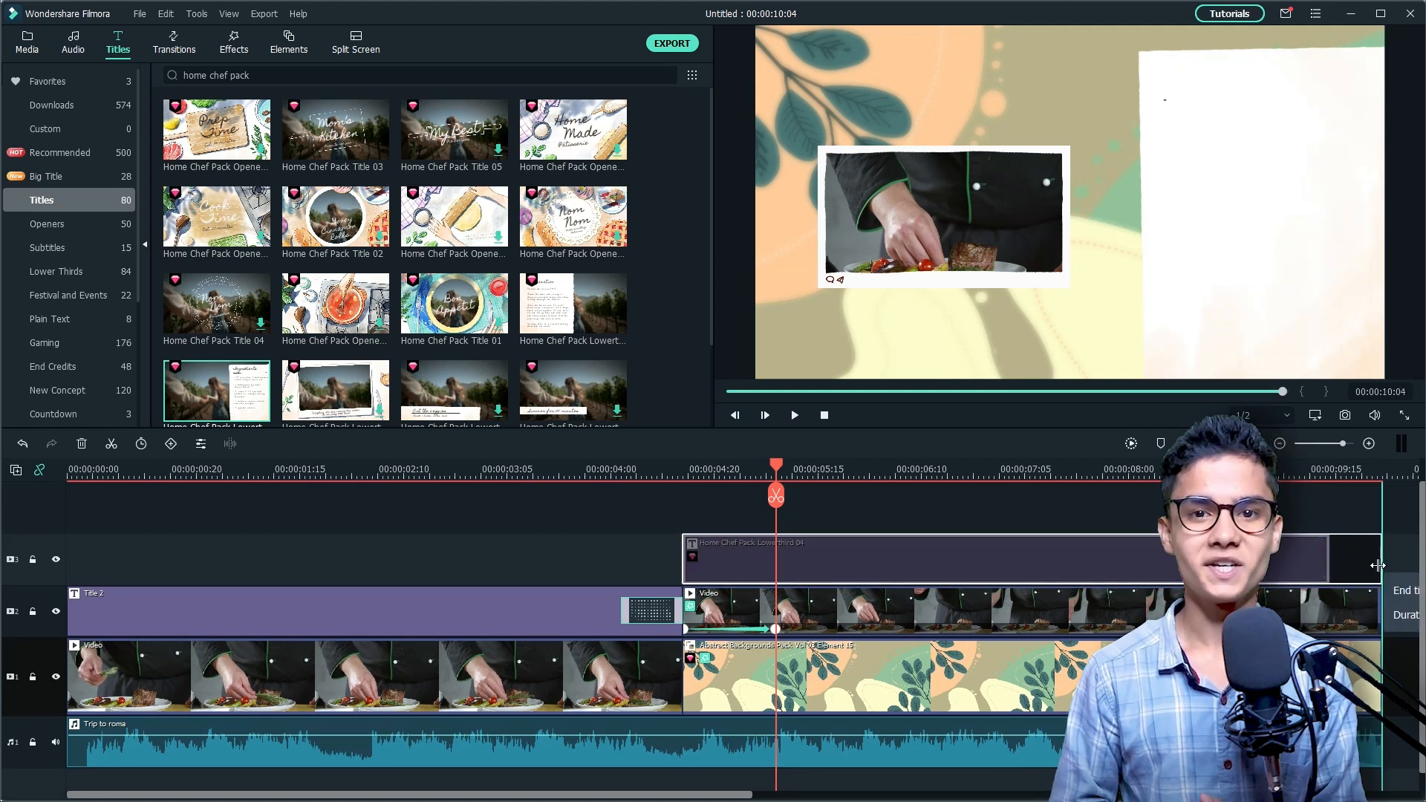
# Step: In the advanced text editor, replace the ingredient list with the copied New York strip steak ingredients in the Knewave font
pyautogui.click(1159, 558)
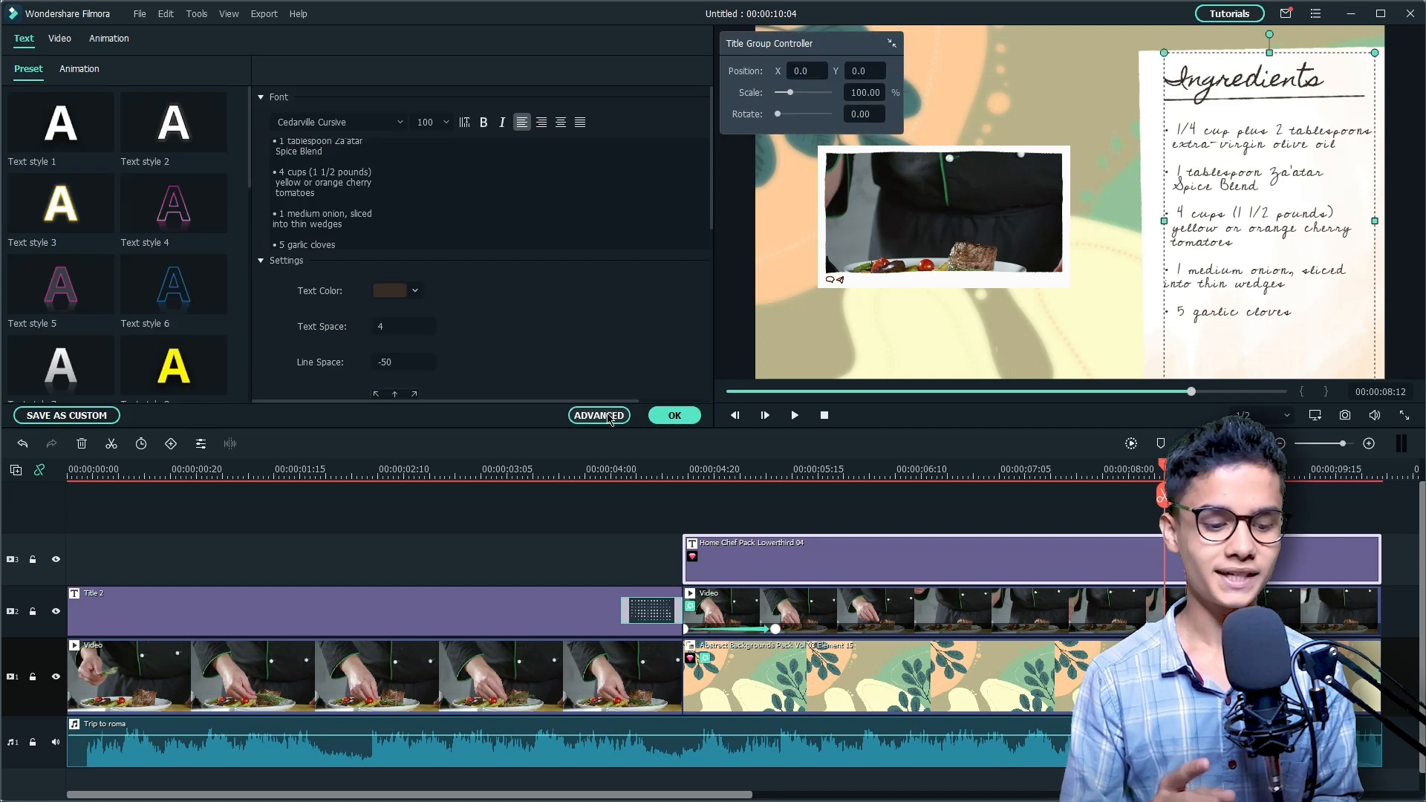
pyautogui.click(607, 416)
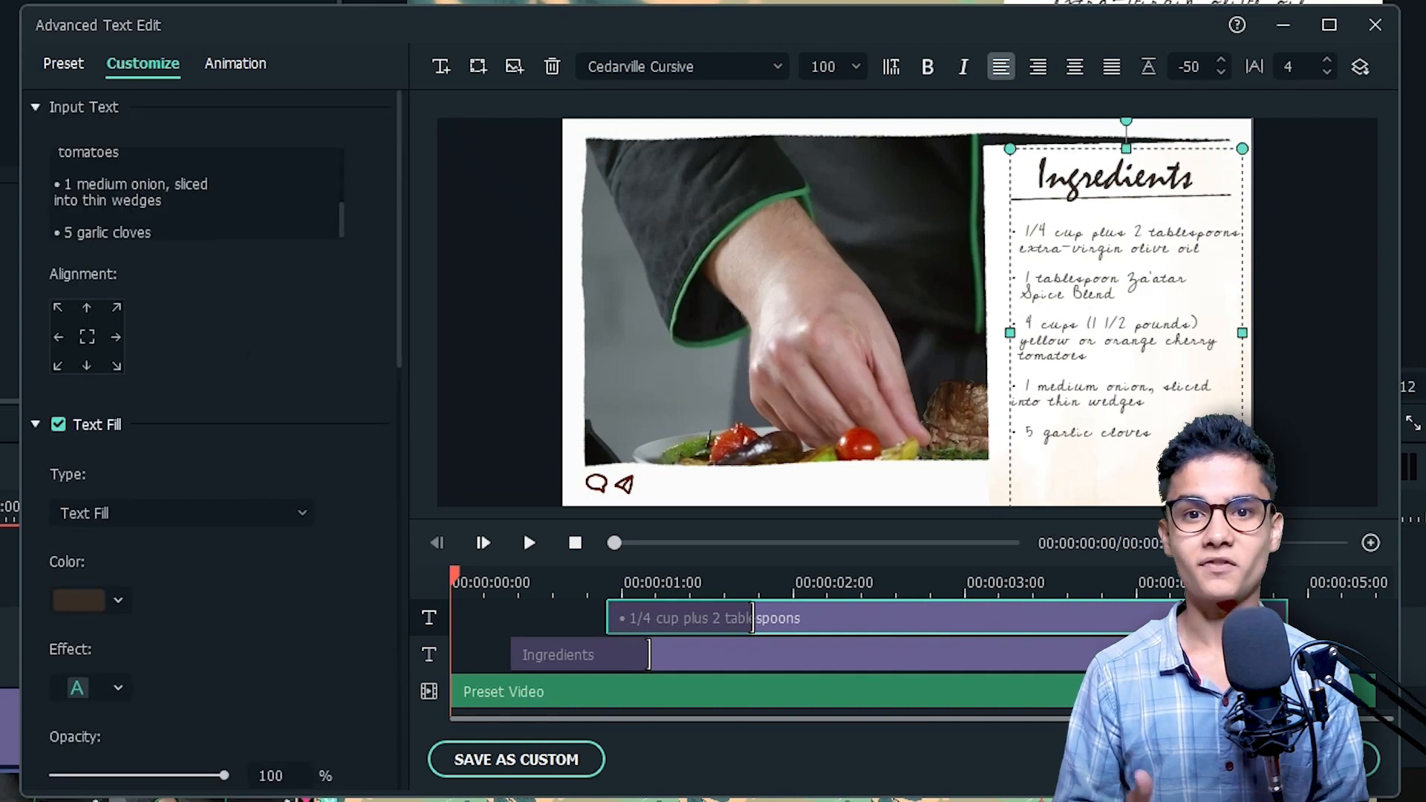
pyautogui.click(220, 225)
pyautogui.hotkey('ctrl', 'a')
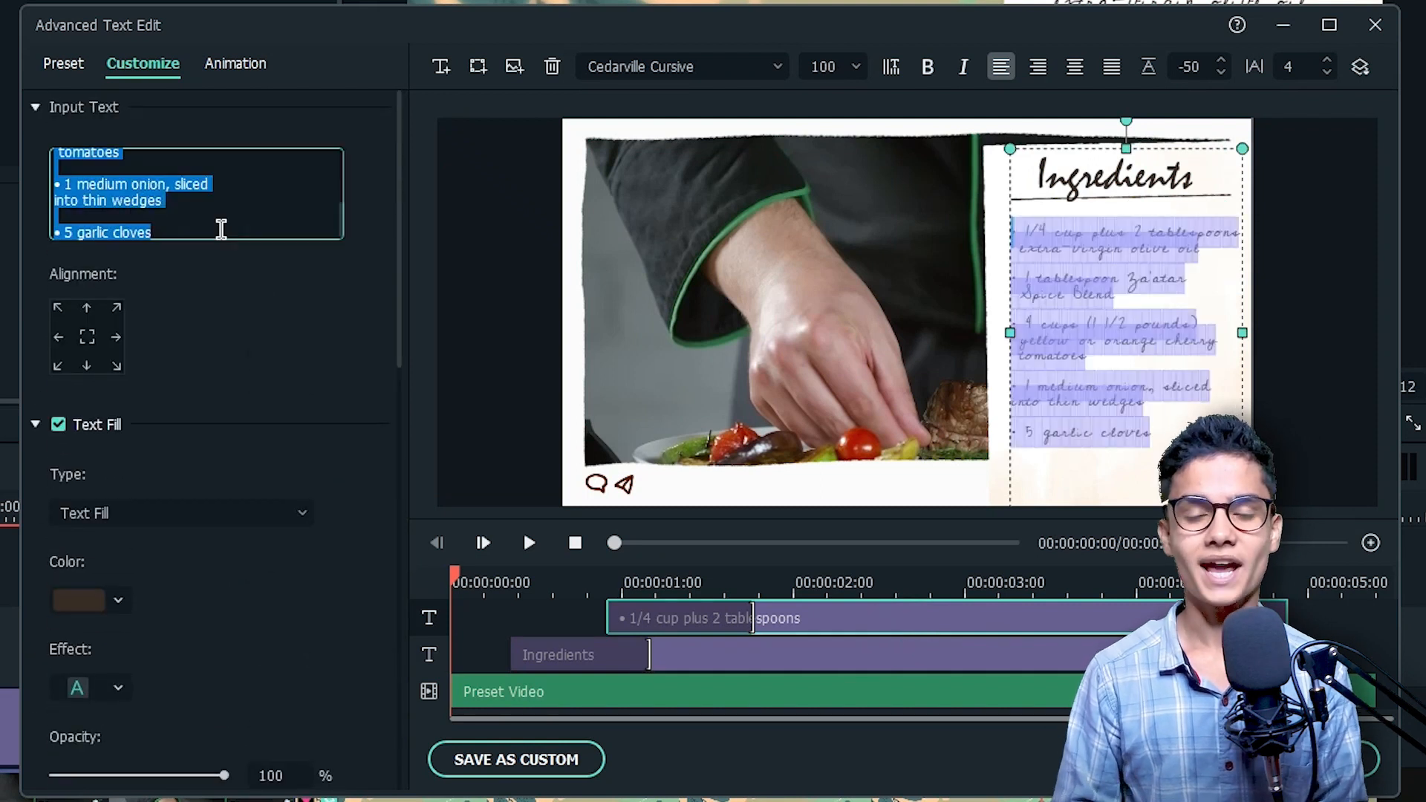
pyautogui.hotkey('ctrl', 'v')
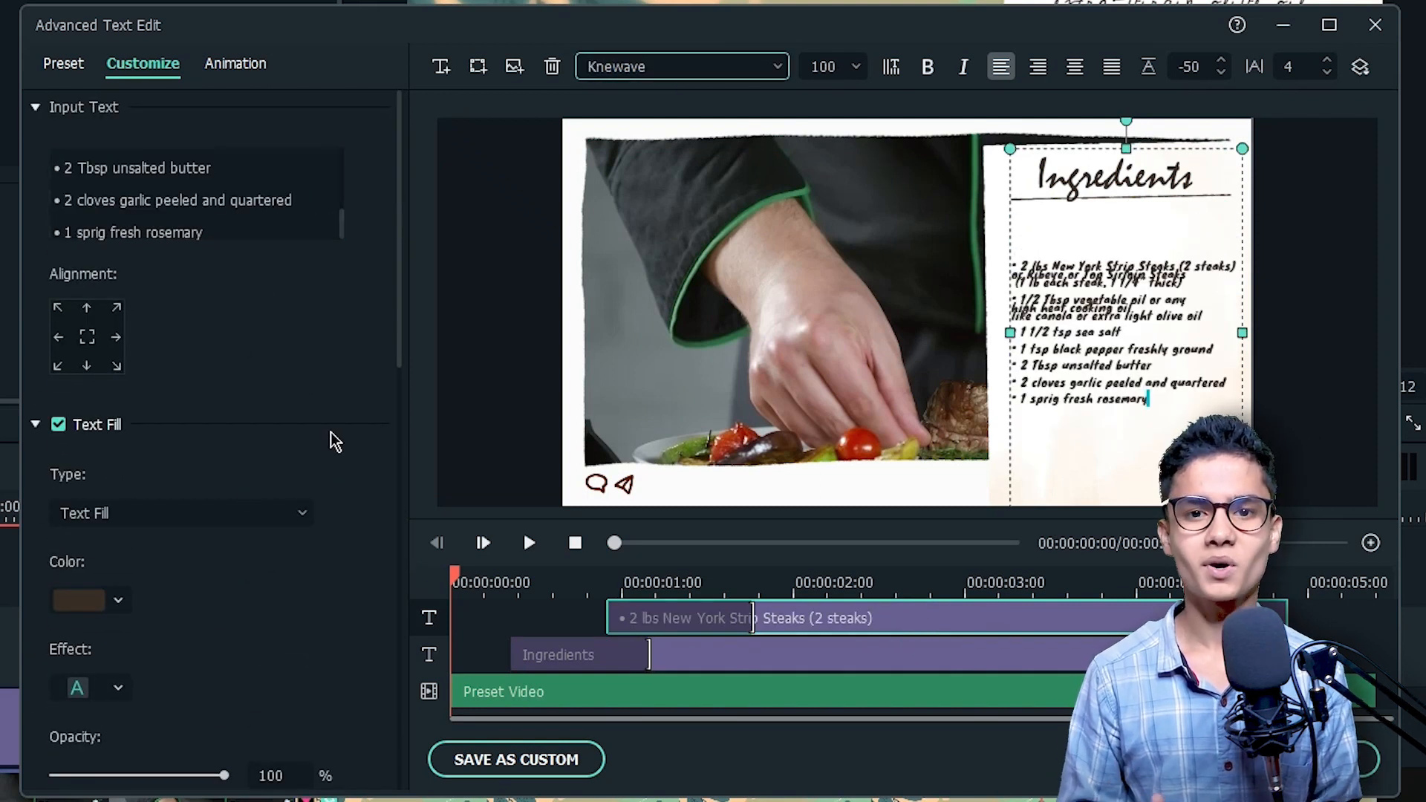
# Step: Increase the ingredient list's line spacing, adjust its text box and apply the title edits
pyautogui.moveTo(1185, 68); pyautogui.dragTo(1218, 68)
pyautogui.moveTo(1096, 146); pyautogui.dragTo(1099, 165)
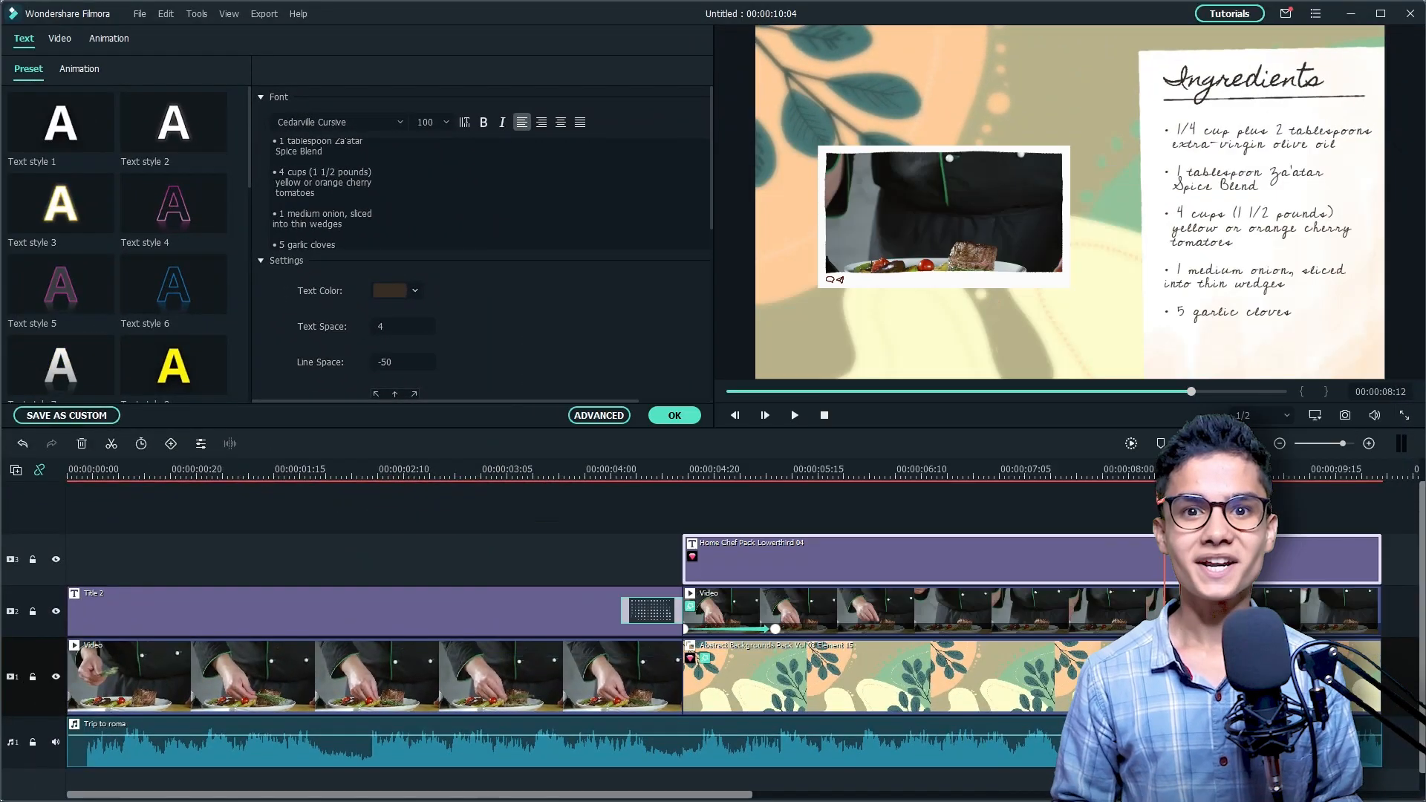
pyautogui.click(671, 418)
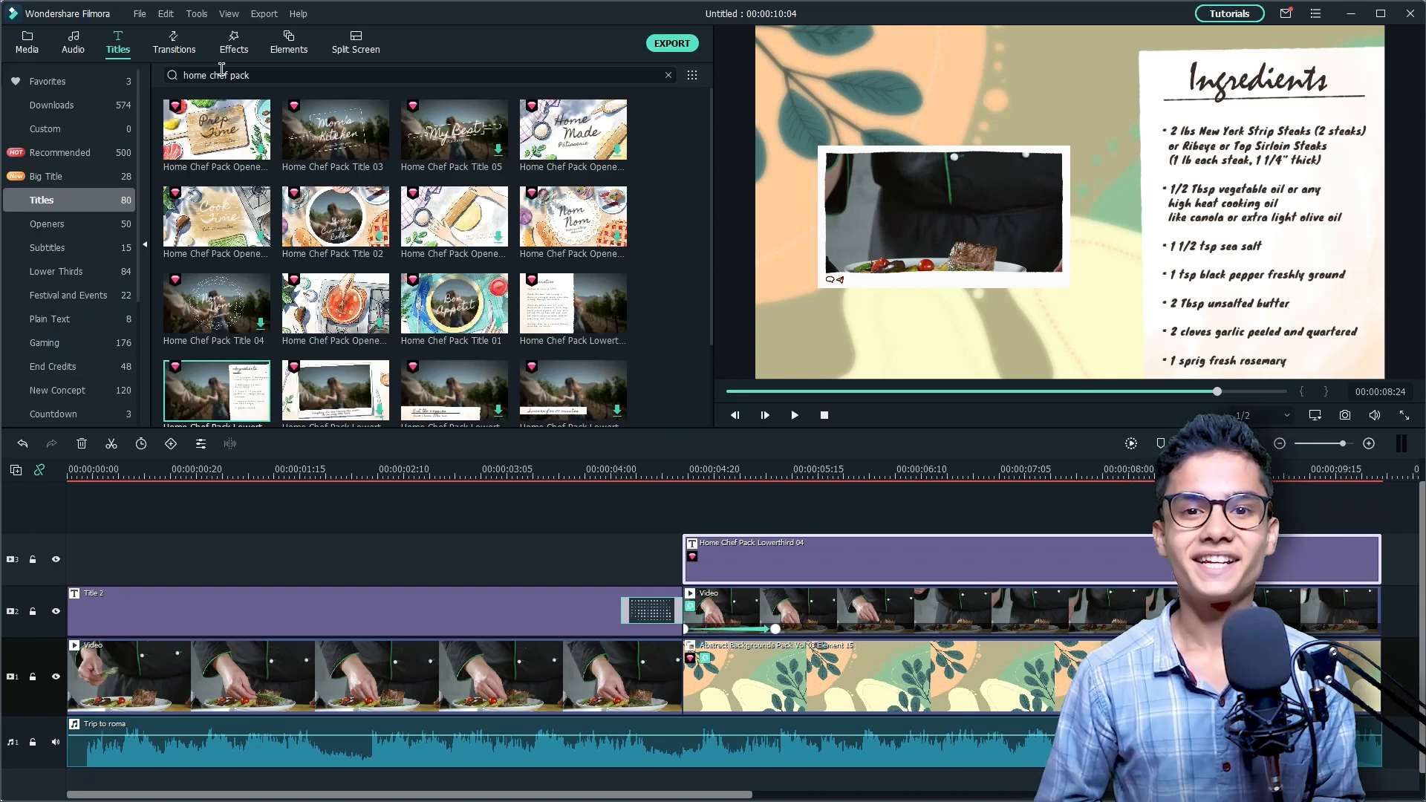
# Step: Apply the Dissolve transition to the end of the upper second video clip, shorten it, and move the playhead back for review
pyautogui.click(173, 46)
pyautogui.moveTo(216, 130)
pyautogui.mouseDown()
pyautogui.moveTo(1218, 613)
pyautogui.moveTo(1126, 617)
pyautogui.mouseUp()
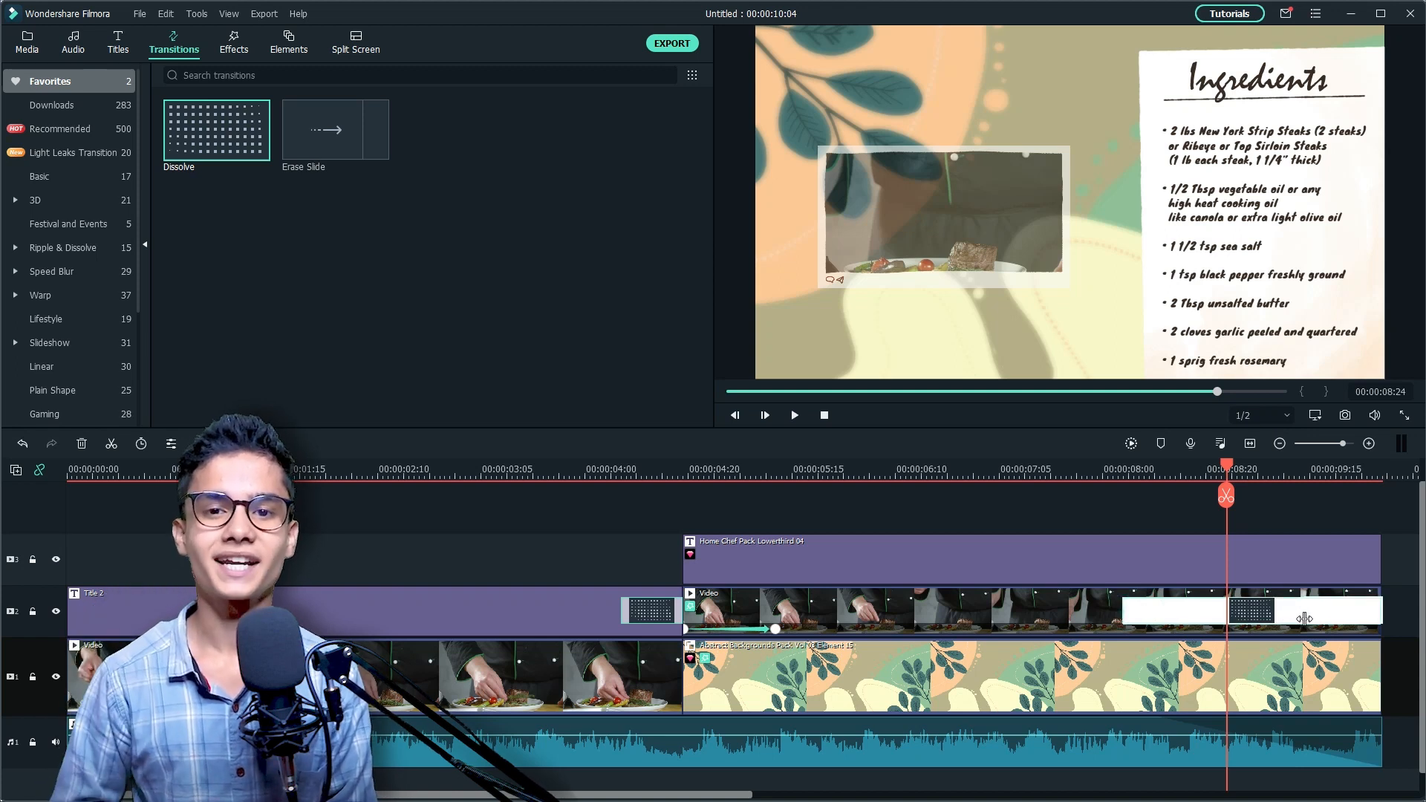
pyautogui.moveTo(1304, 619); pyautogui.dragTo(1303, 615)
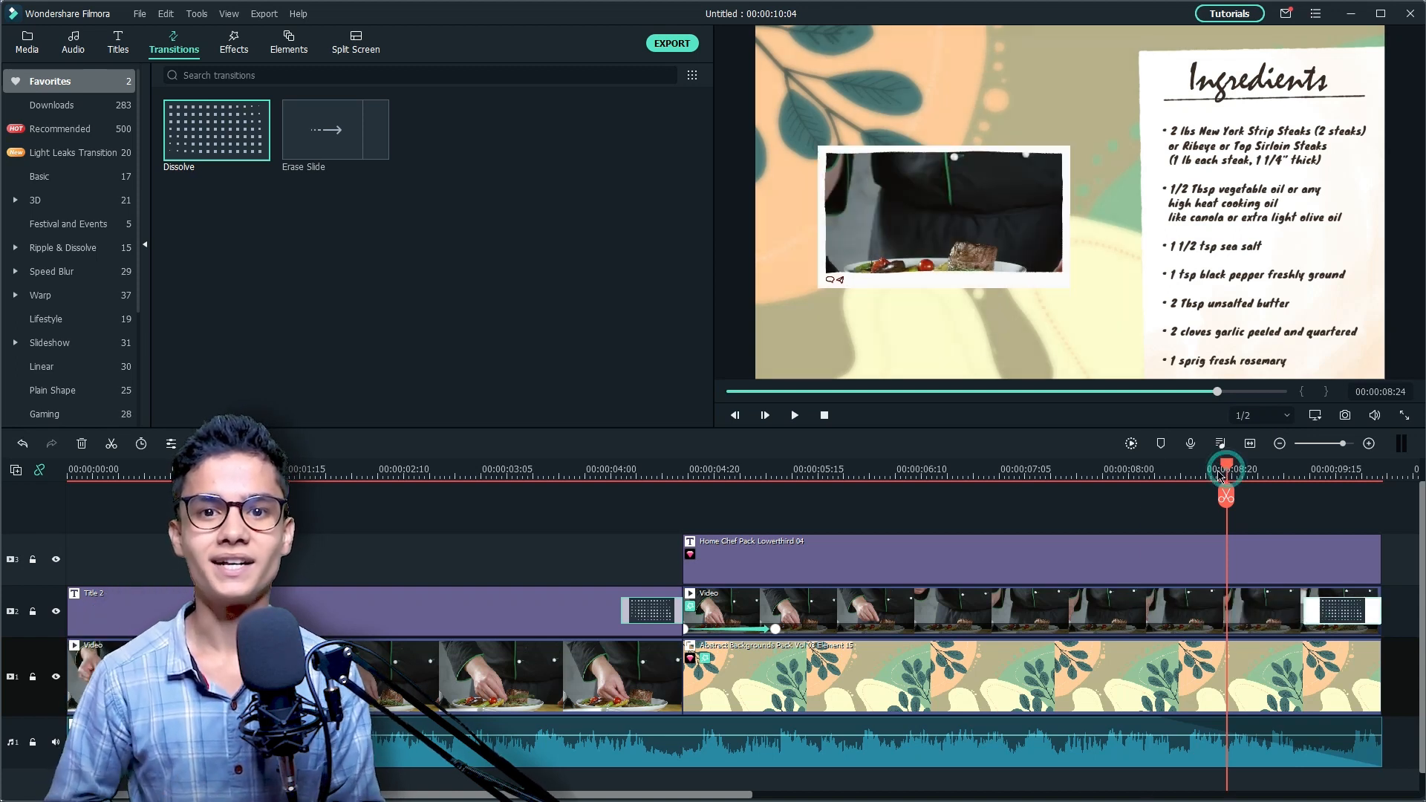
pyautogui.moveTo(1220, 475); pyautogui.dragTo(1016, 479)
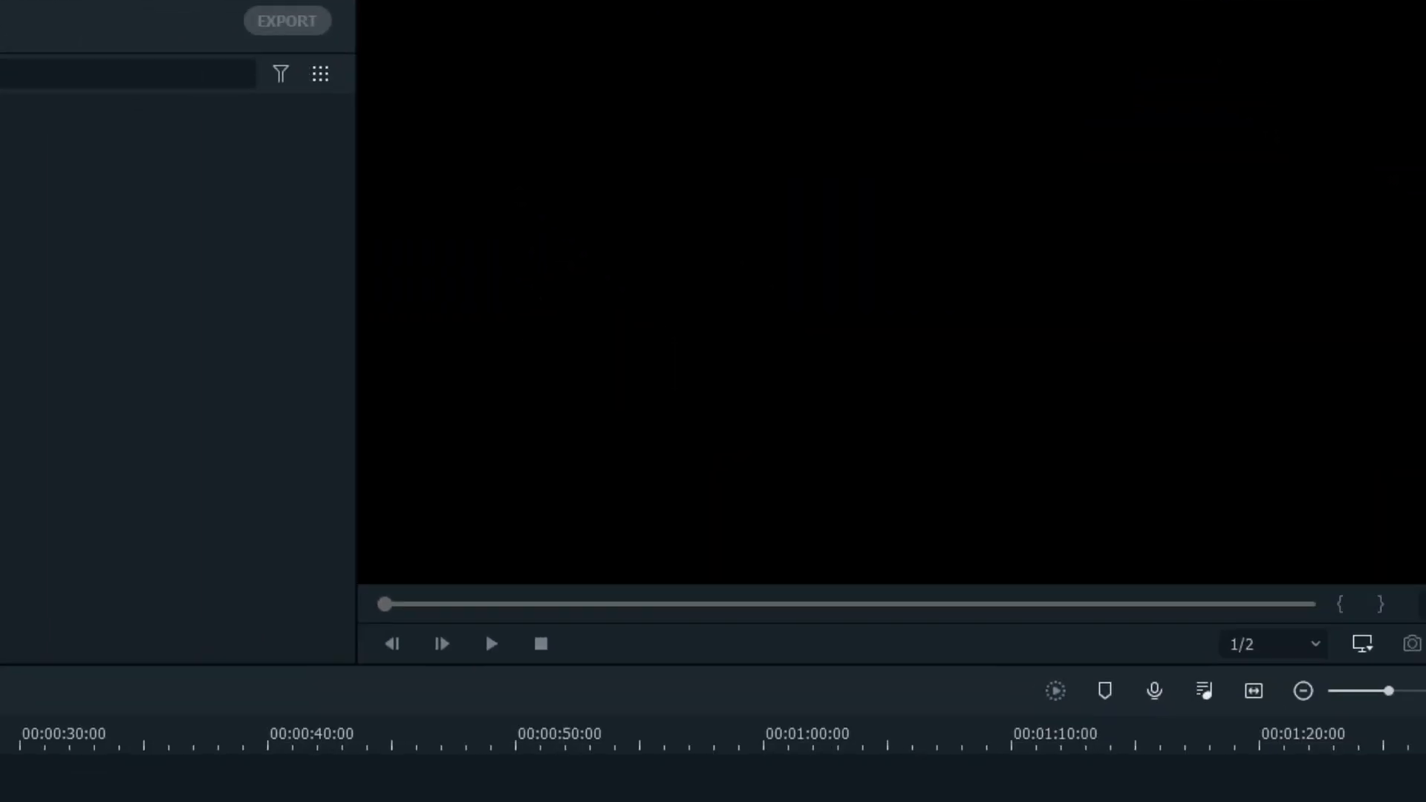
# Step: Import the template from the "Cool Ending for Your Tutorial Video" tutorial and scale the woman's photo placed in split-screen area 1
pyautogui.click(1032, 25)
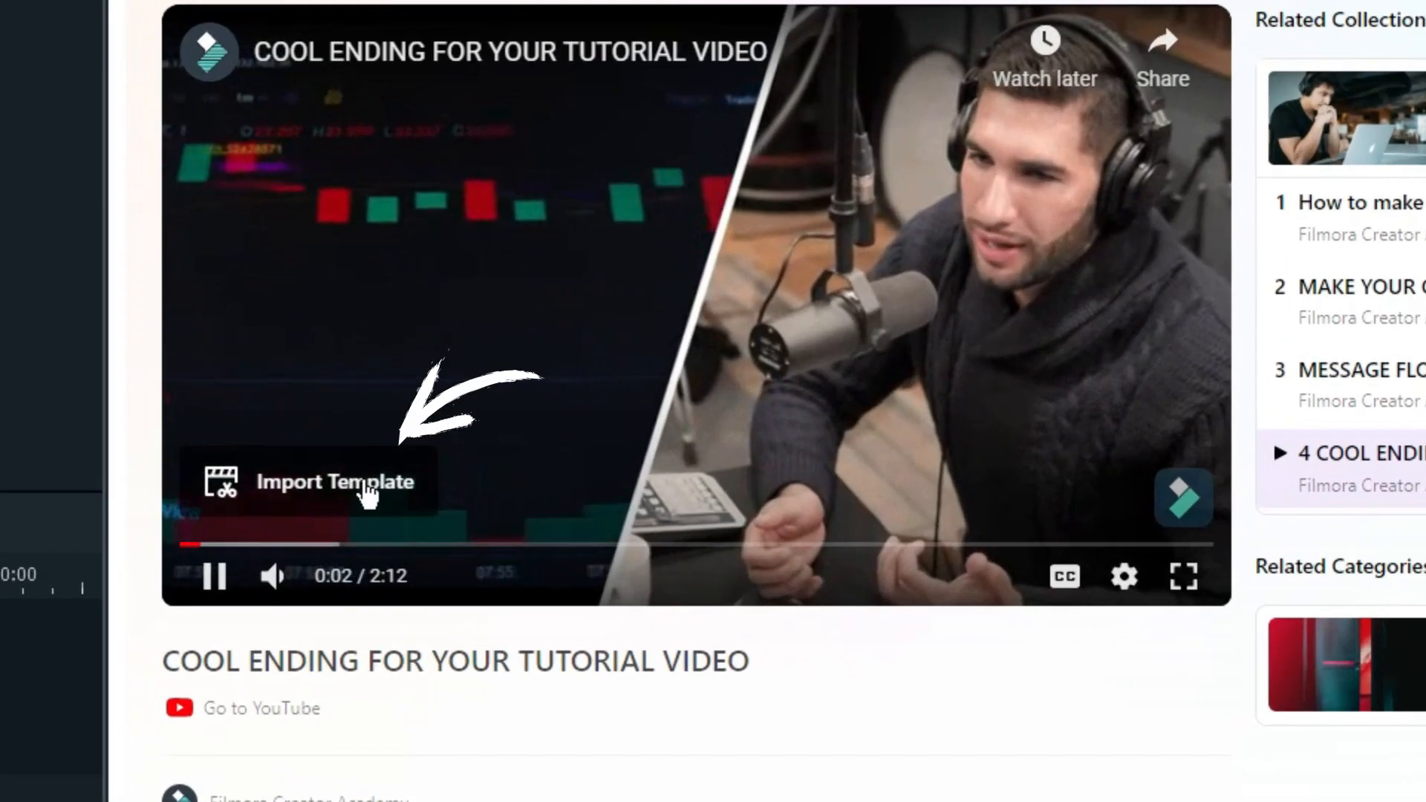
pyautogui.click(315, 467)
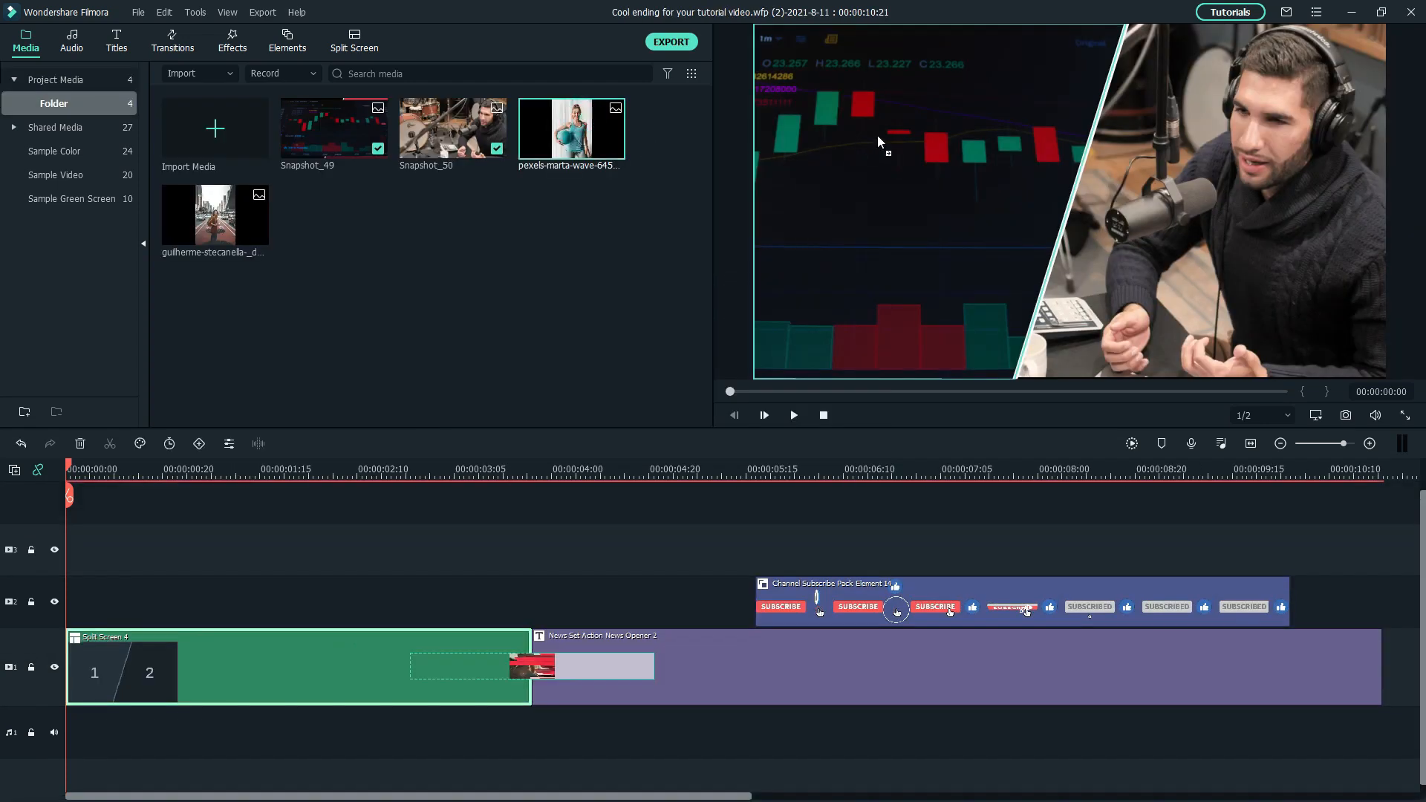
pyautogui.moveTo(859, 207); pyautogui.dragTo(868, 211)
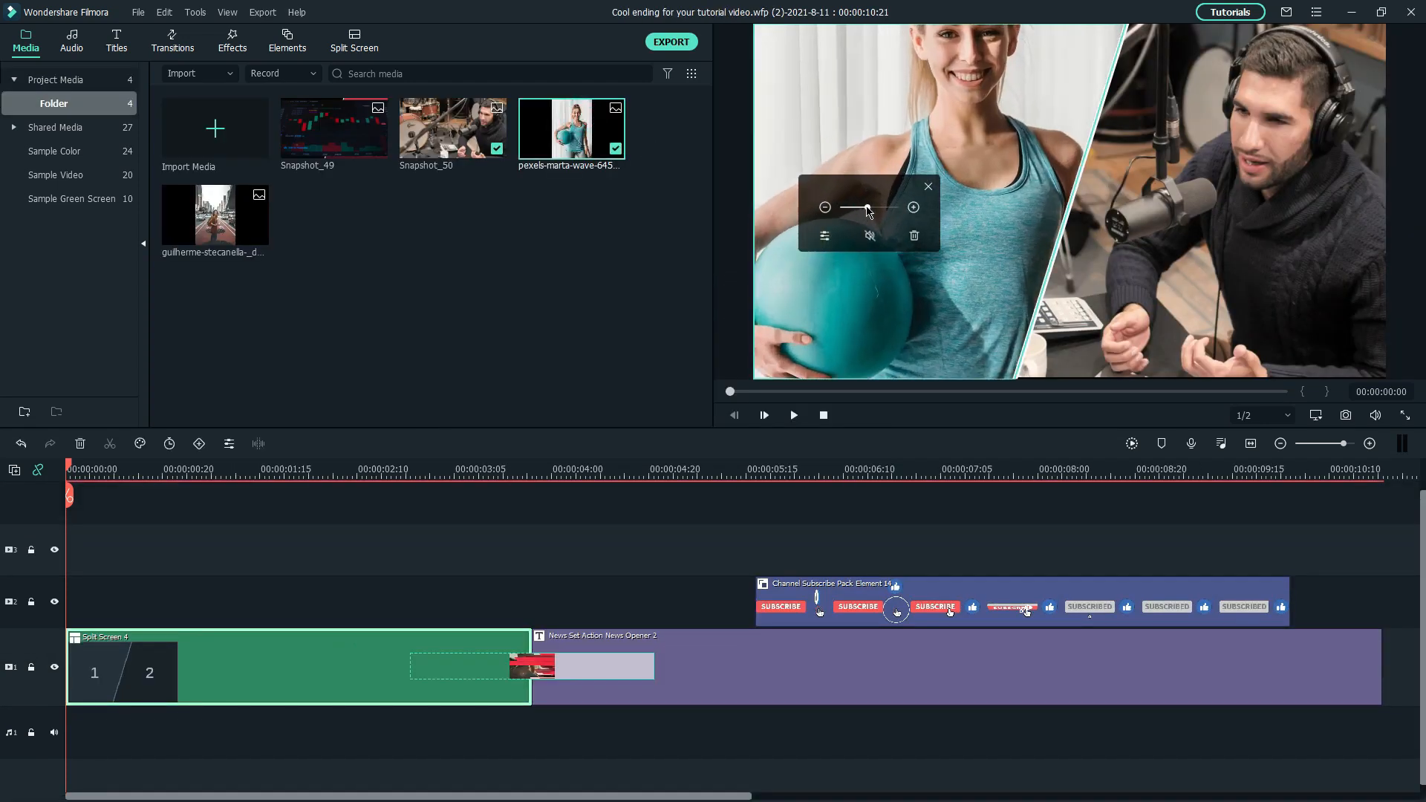